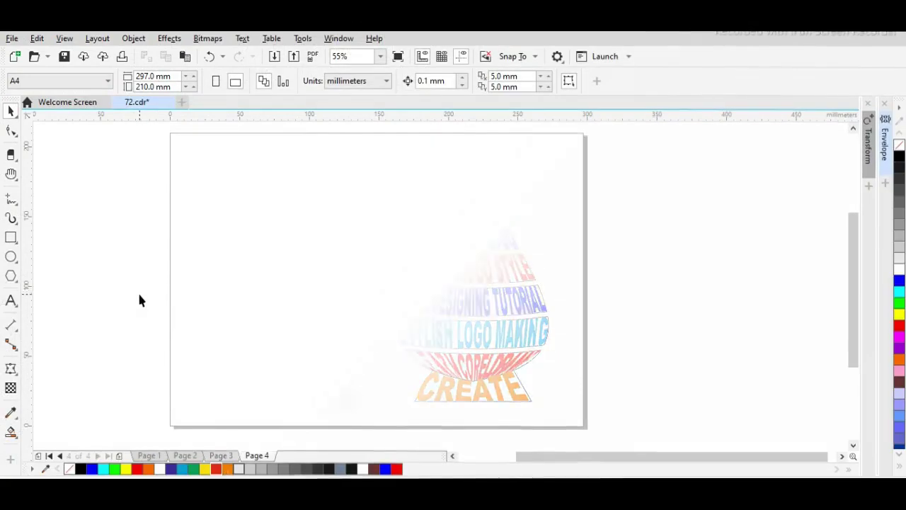
Step: Draw a portrait rectangle about 115 mm wide and 142 mm high on the page
left_click(10, 238)
left_click_drag(232, 163, 395, 362)
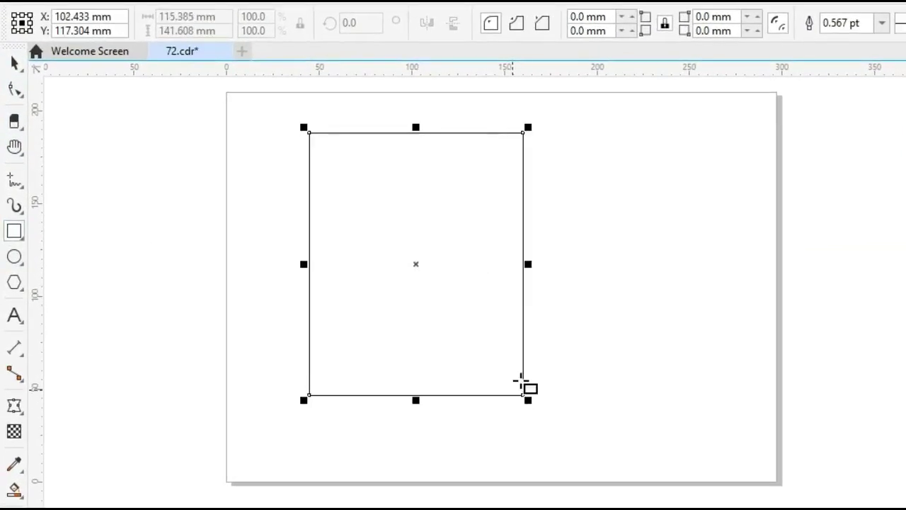
left_click(14, 63)
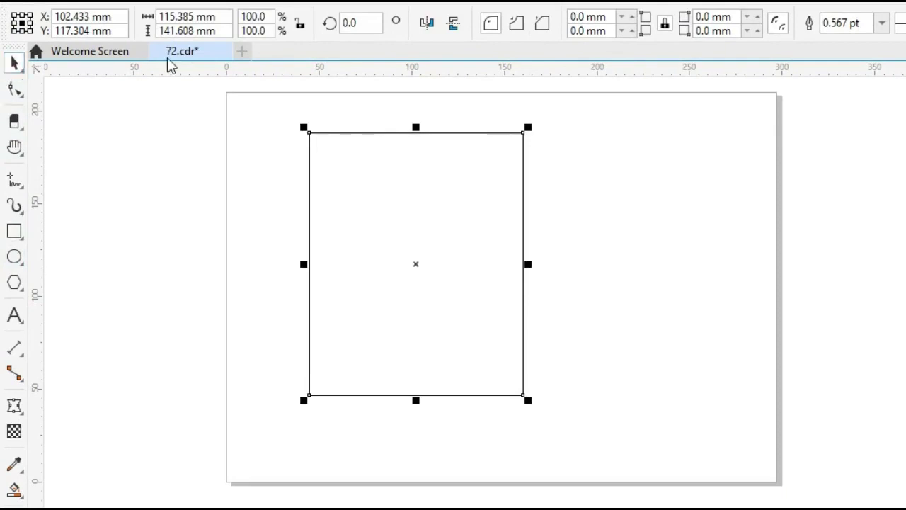
Step: Resize the rectangle to 105 mm wide and 150 mm high and centre it on the page
left_click(228, 17)
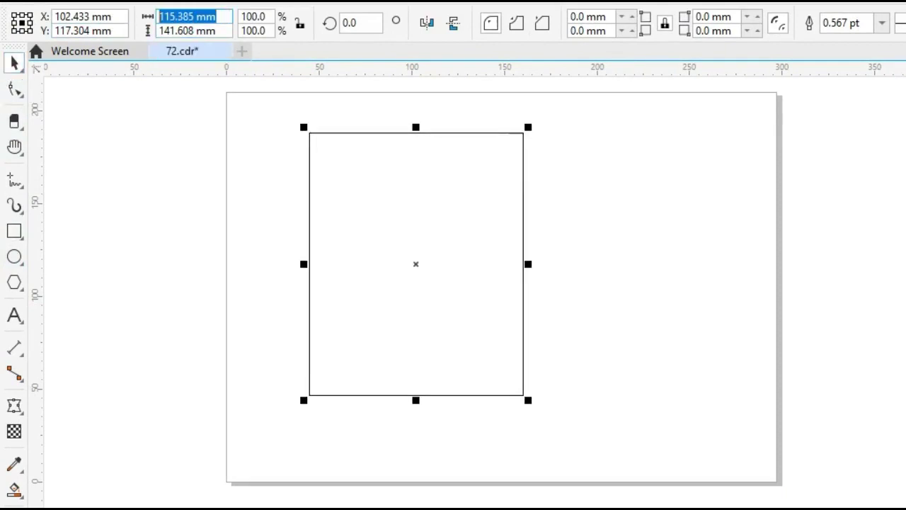
type("105")
key("Tab")
type("150")
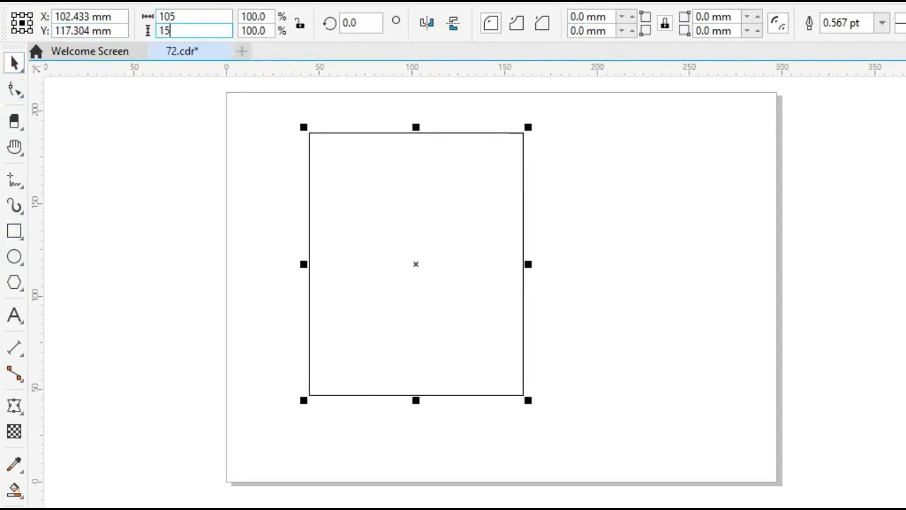
key("Return")
key("p")
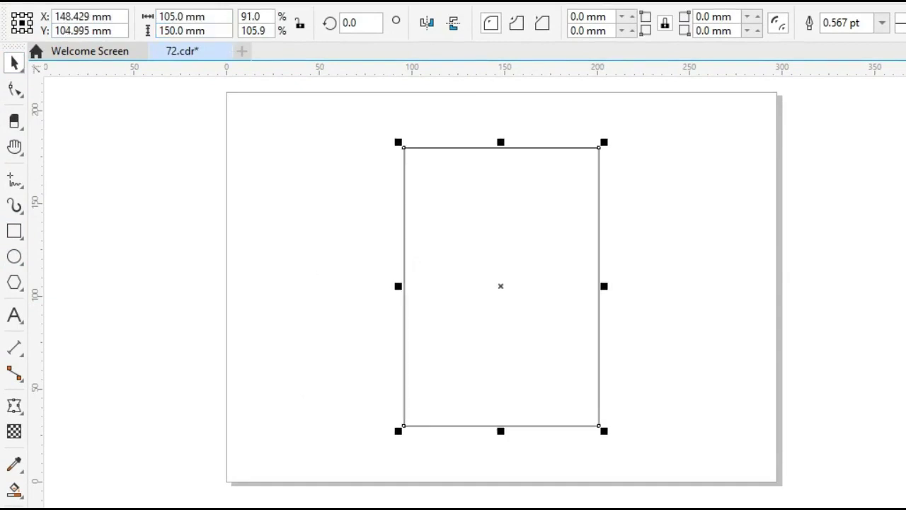
left_click(234, 243)
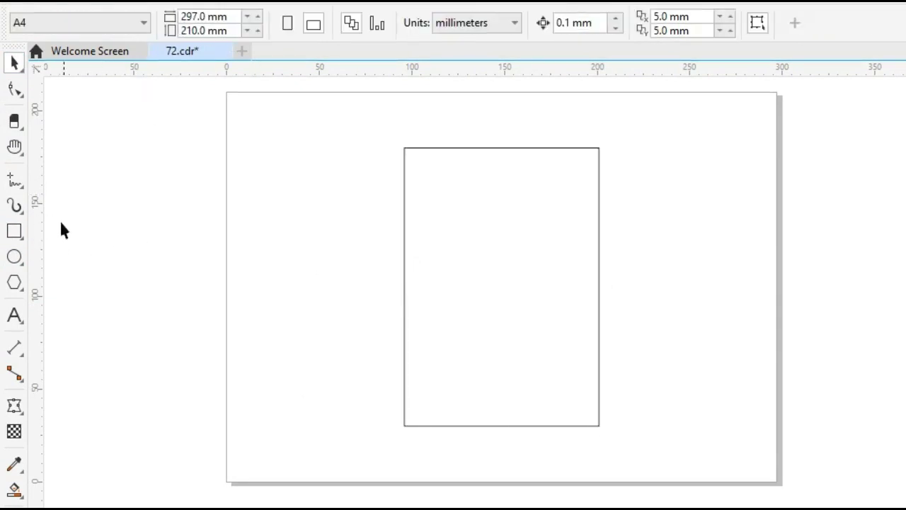
Step: Draw a vertical centre line from the midpoint of the rectangle's upper edge to the midpoint of its lower edge
left_click(13, 183)
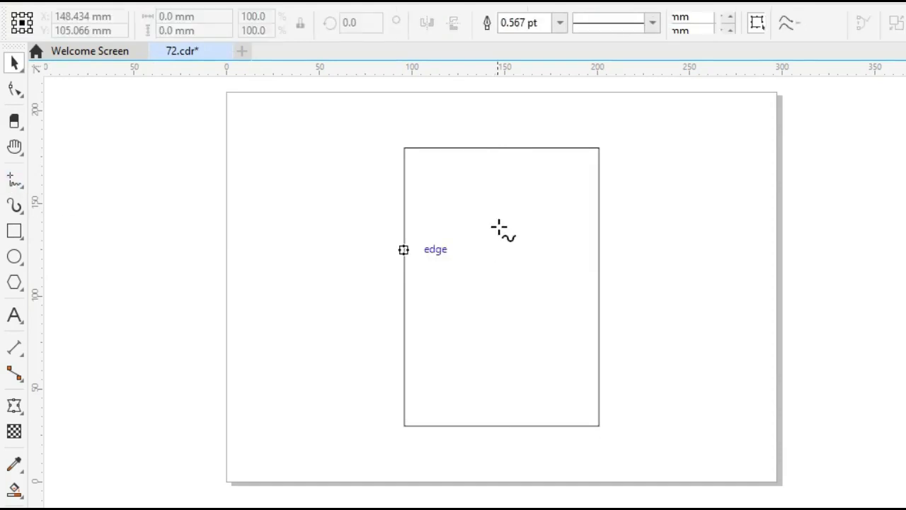
left_click(499, 149)
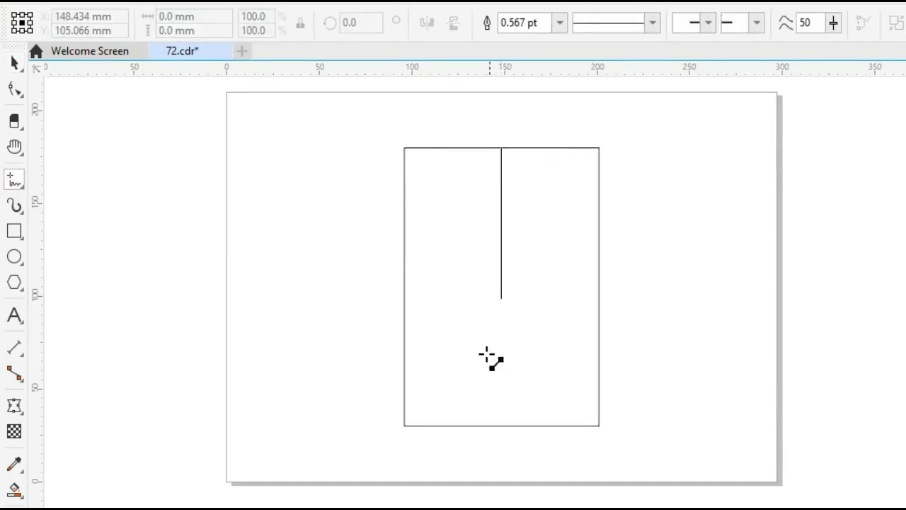
left_click(501, 426)
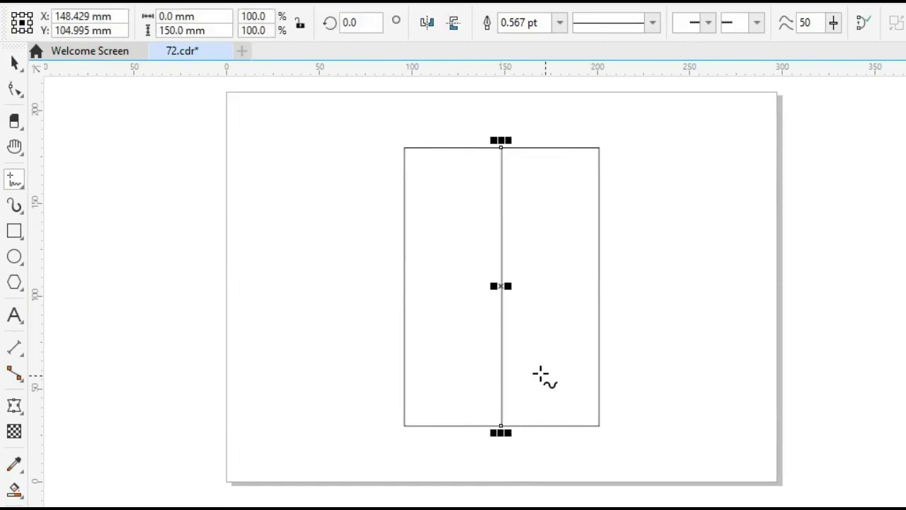
Step: Move the centre line's rotation centre to its lower end and rotate a copy about 5.2 degrees counter-clockwise
key("space")
left_click(501, 263)
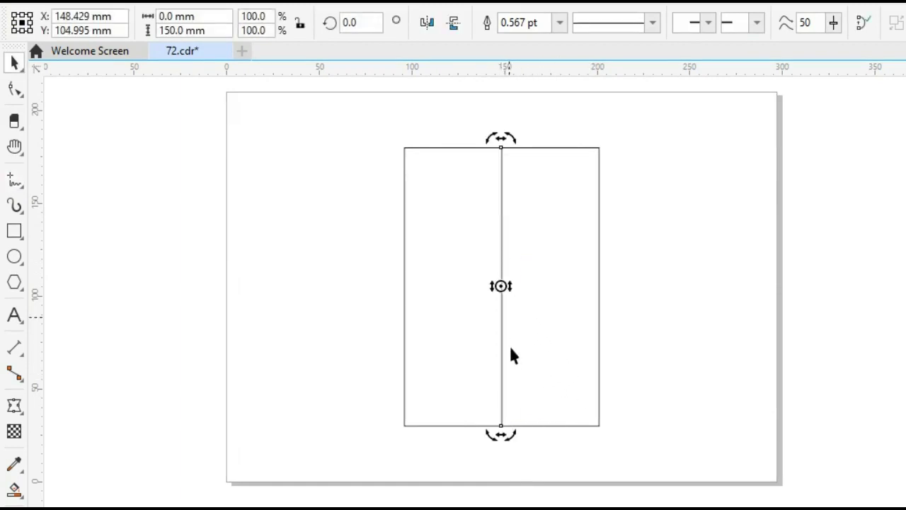
left_click_drag(500, 286, 500, 427)
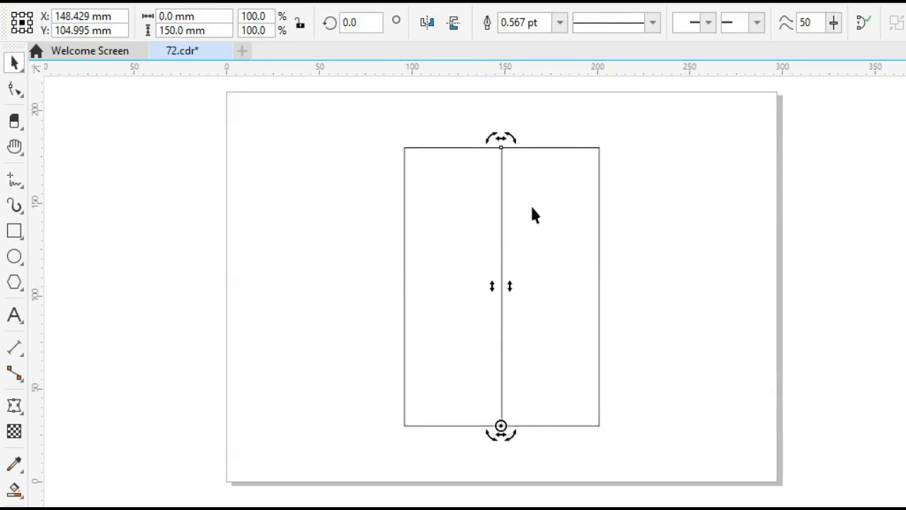
left_click_drag(513, 139, 483, 138)
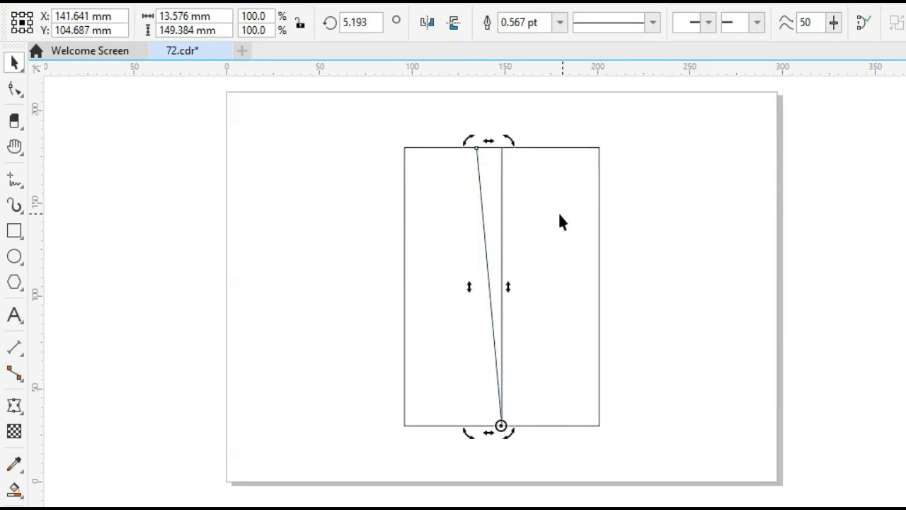
Step: Convert the slanted line to a curve and shape it into a vase side bulging out to the rectangle's left edge
left_click(8, 91)
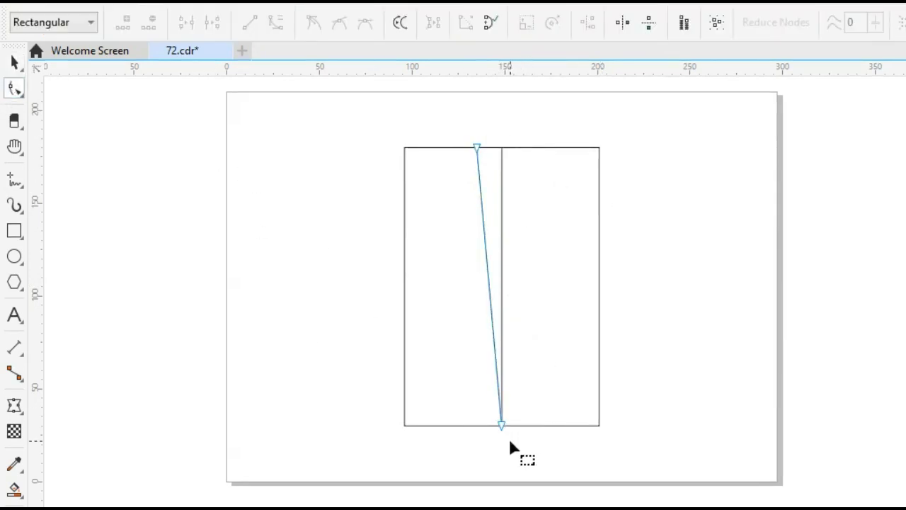
left_click(501, 425)
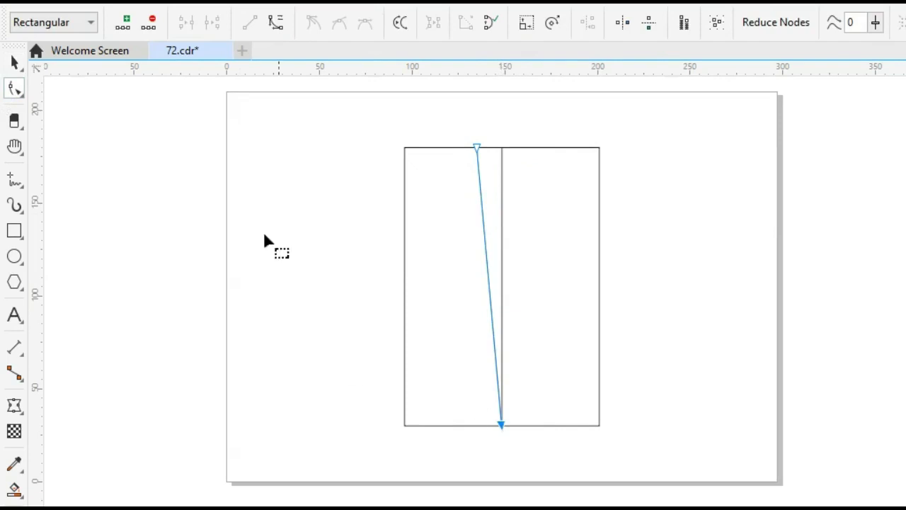
left_click(277, 24)
left_click_drag(494, 334, 299, 386)
left_click_drag(486, 236, 487, 248)
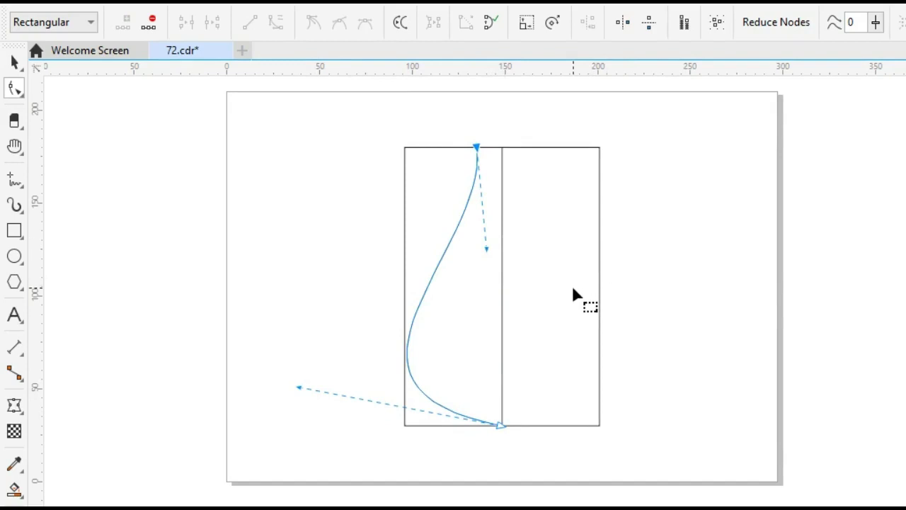
key("space")
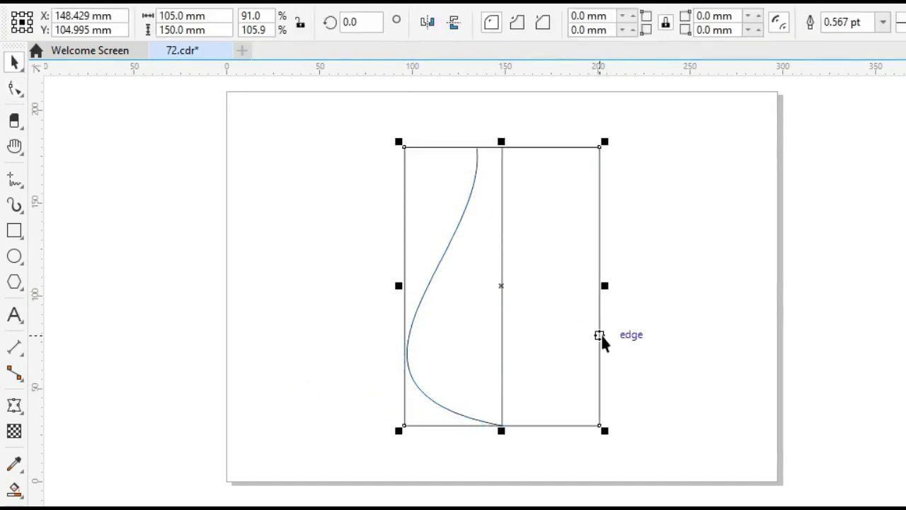
Step: Mirror a copy of the vase-side curve horizontally to the other side of the centre line
left_click(599, 334)
left_click(664, 354)
left_click(410, 343)
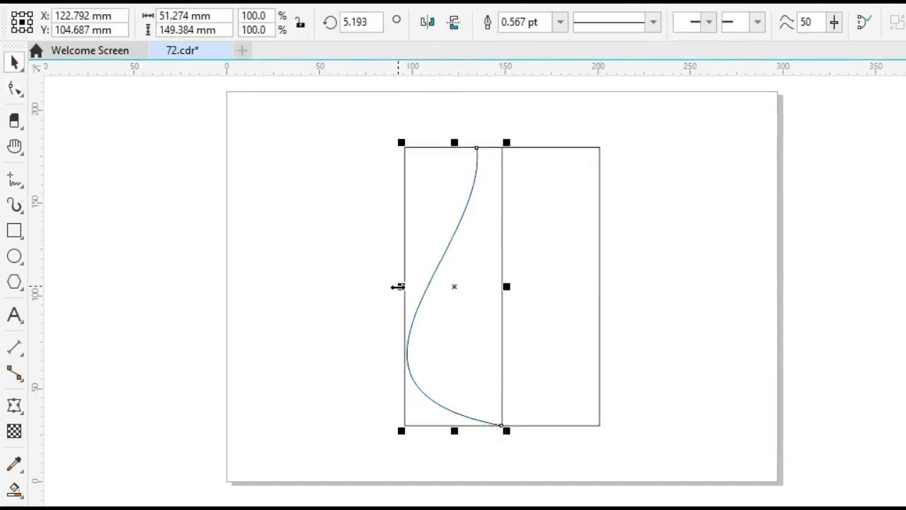
left_click_drag(398, 287, 542, 304)
left_click(663, 351)
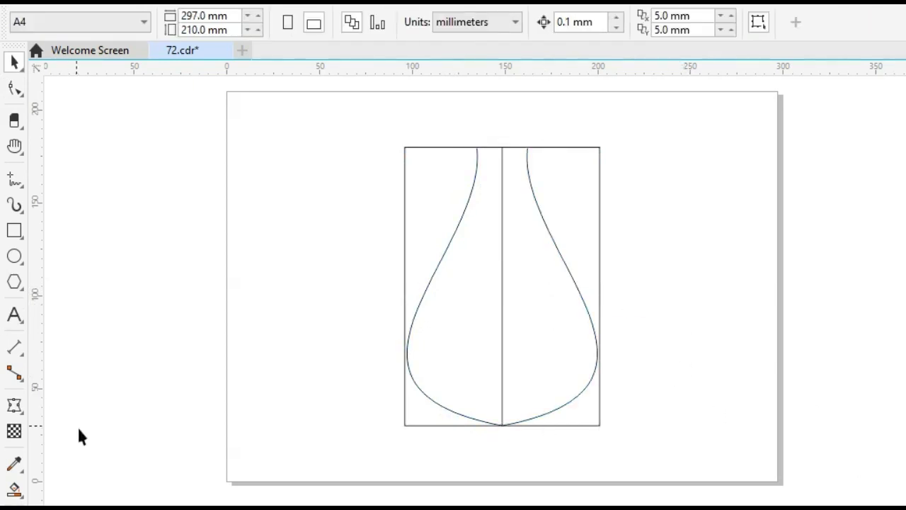
Step: Draw an ellipse about 39 mm wide and 19 mm high, centred on the upper end of the centre line
left_click(15, 260)
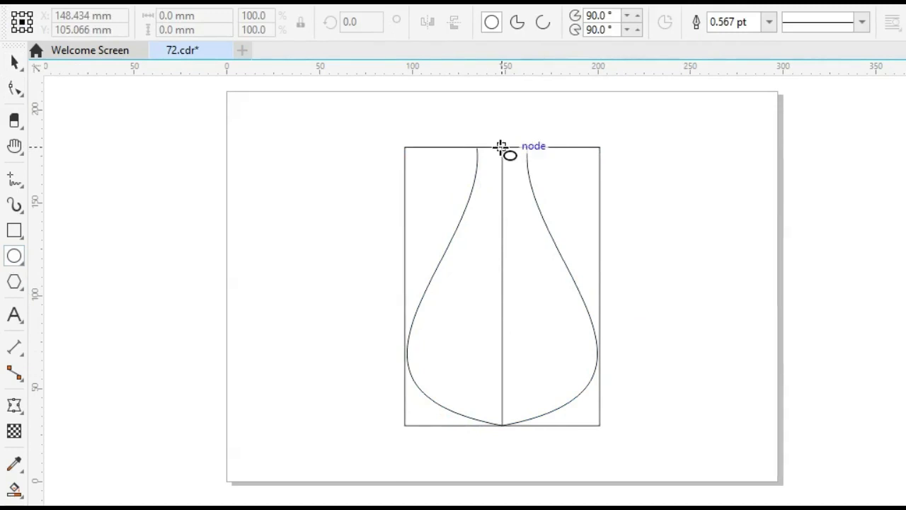
mouse_move(501, 146)
left_mouse_down()
mouse_move(498, 187)
mouse_move(501, 164)
left_mouse_up()
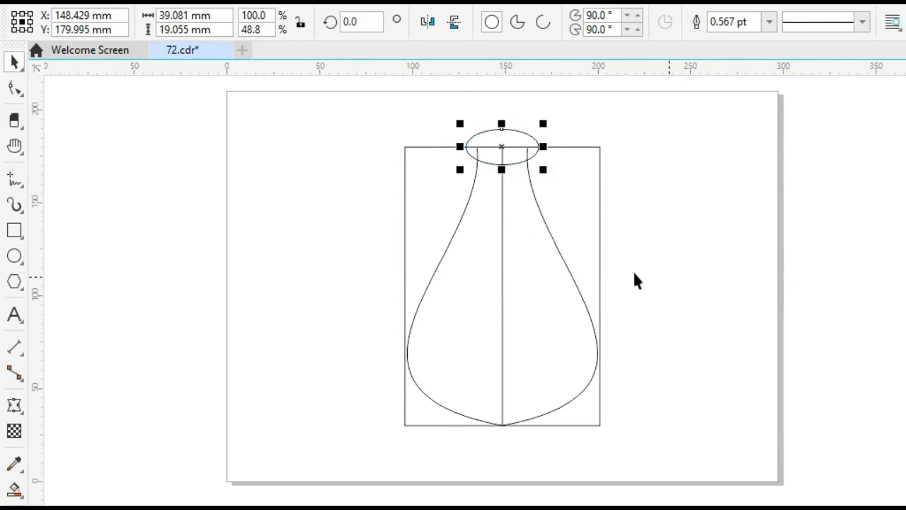
left_click_drag(501, 169, 501, 164)
left_click(489, 346)
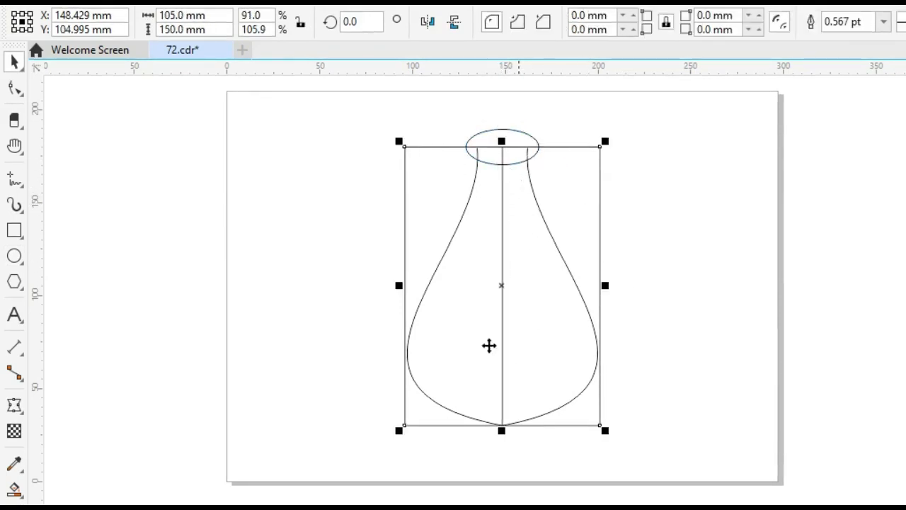
left_click(300, 291)
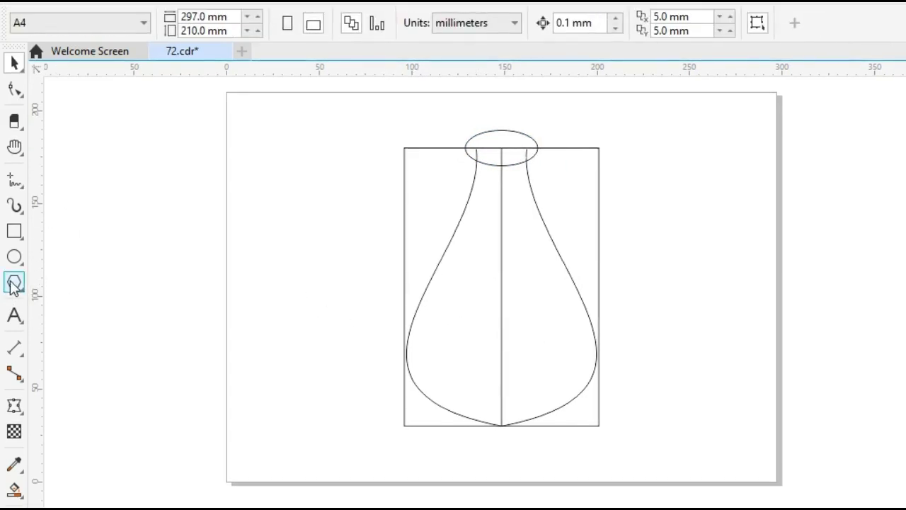
Step: Draw a triangle about 51 mm wide and 44 mm high and place its apex on the centre line as the vase's foot
left_click(14, 283)
left_click_drag(164, 218, 238, 327)
key("space")
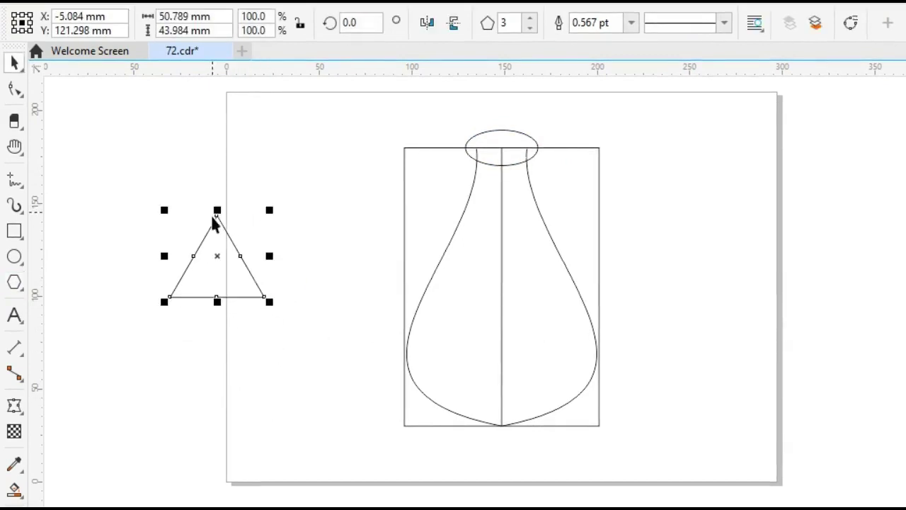
left_click_drag(216, 214, 500, 359)
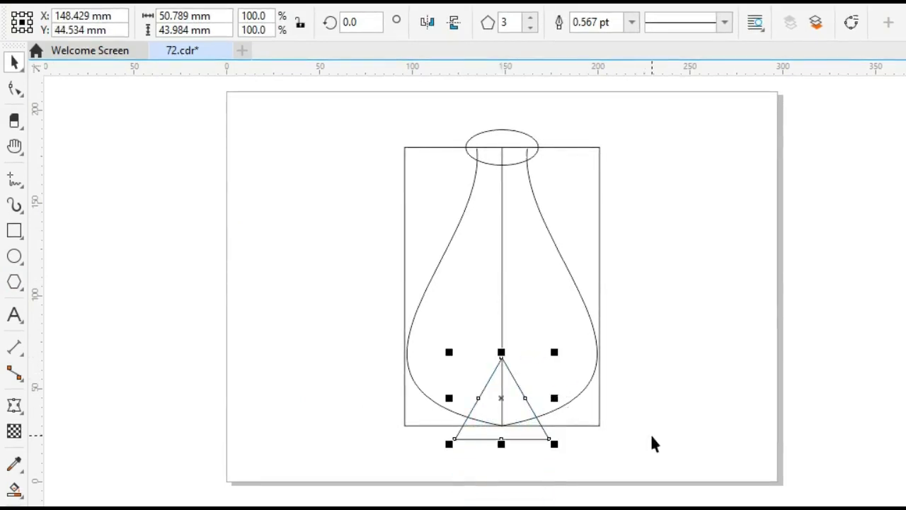
left_click(619, 433)
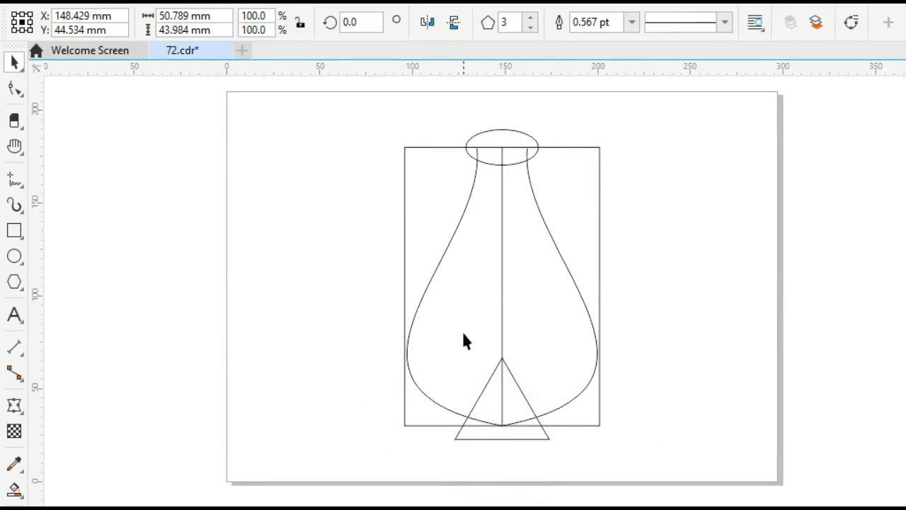
Step: Lengthen the vertical centre line at both ends to about 189 mm so it passes the ellipse and the triangle
left_click(502, 320)
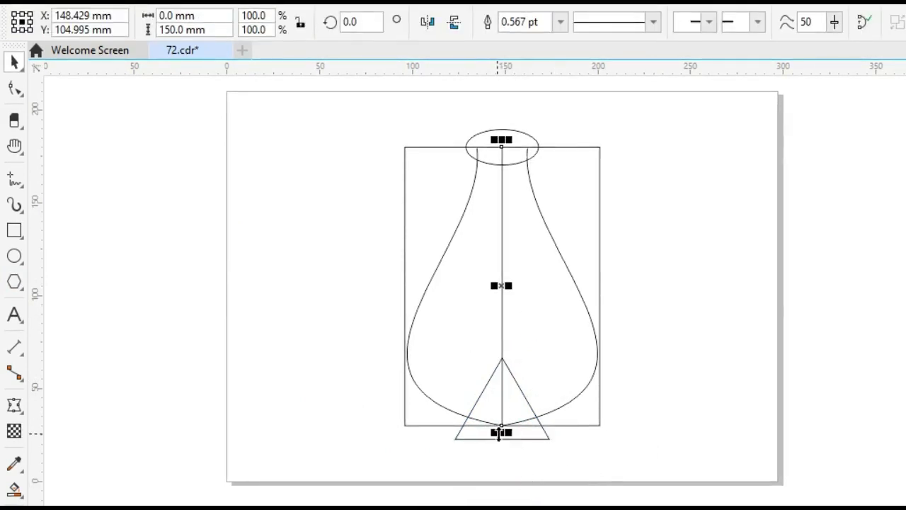
left_click_drag(509, 436, 511, 470)
left_click(697, 465)
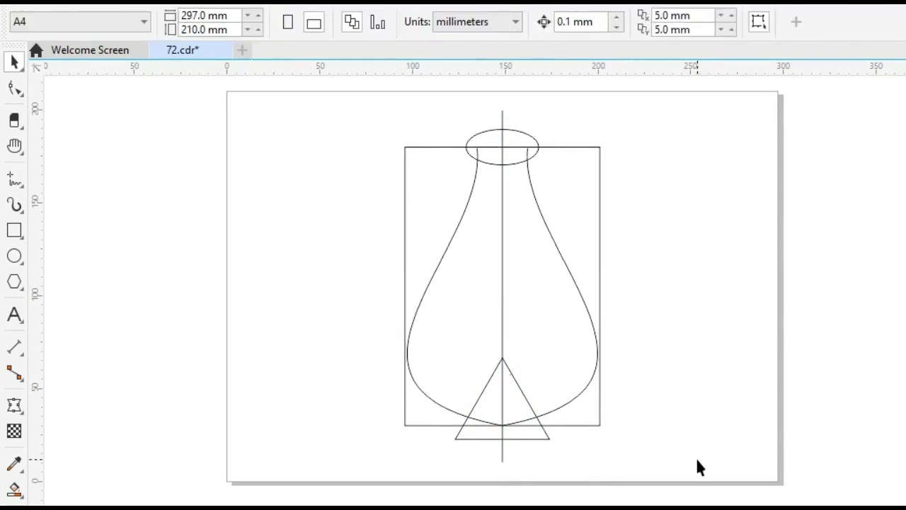
key("ctrl+a")
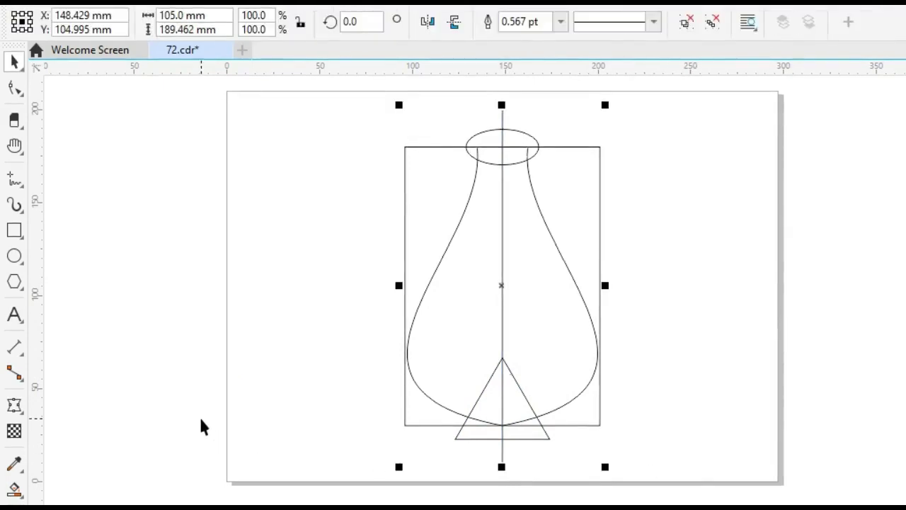
left_click(218, 433)
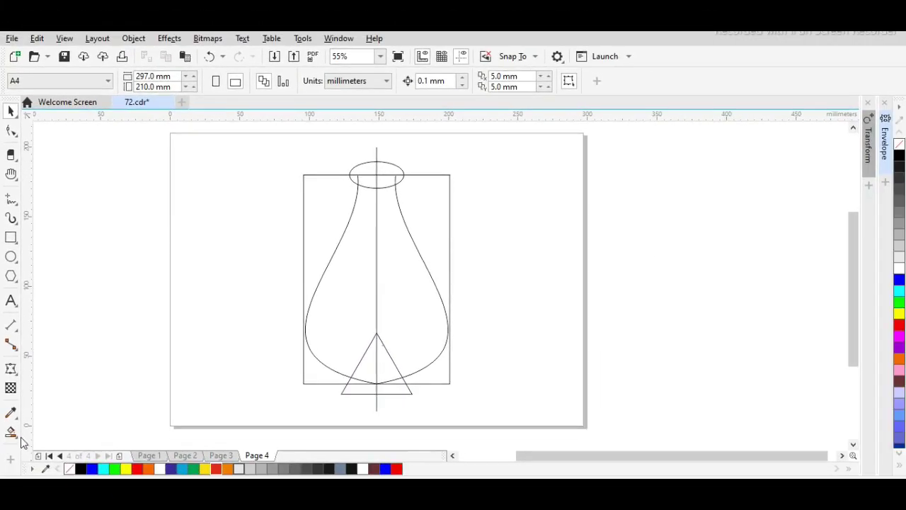
Step: Fill every region of the vase's left half, from the foot to the rim, in slate blue with Smart Fill
left_click(11, 431)
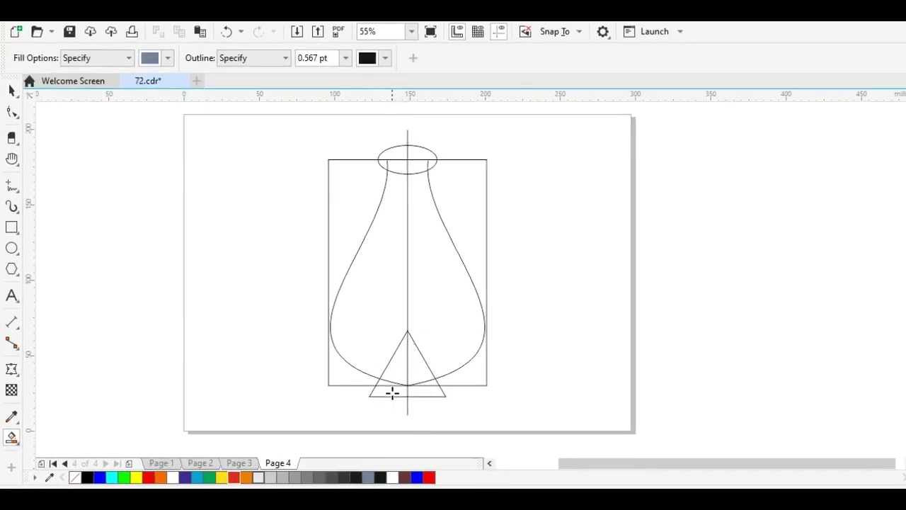
left_click(364, 387)
left_click(361, 292)
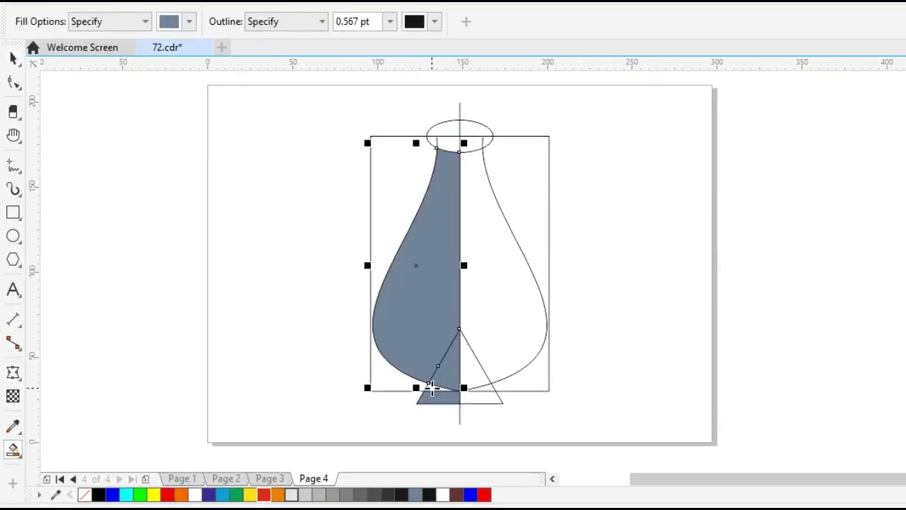
left_click(430, 387)
left_click(445, 144)
left_click(448, 127)
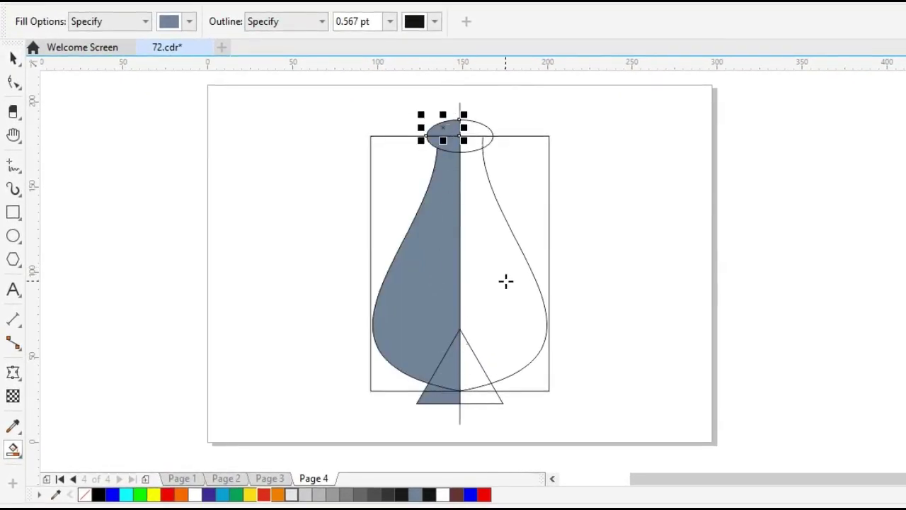
Step: Delete the original rectangle, centre line, curves, ellipse and triangle, keeping only the filled half-vase pieces
key("space")
left_click(519, 331)
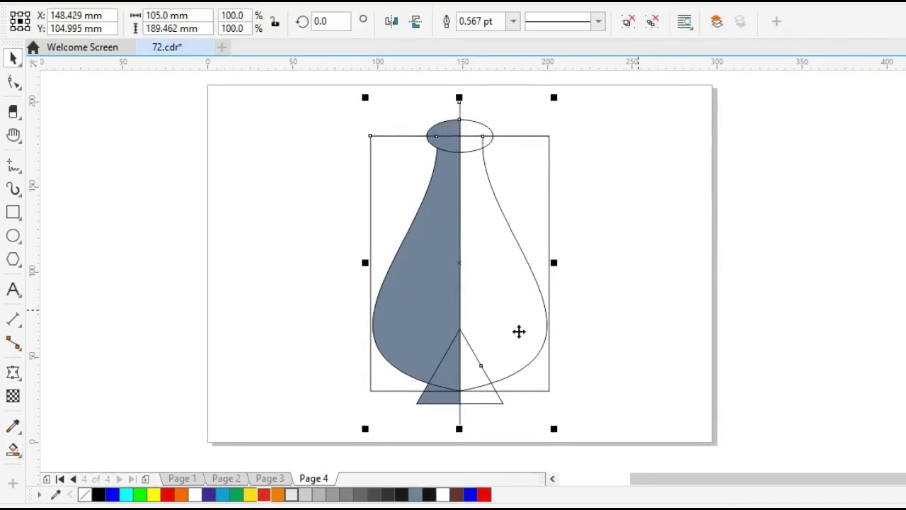
key("Delete")
Step: Merge the two filled pieces of the vase's half-oval rim into one shape
left_click(432, 132)
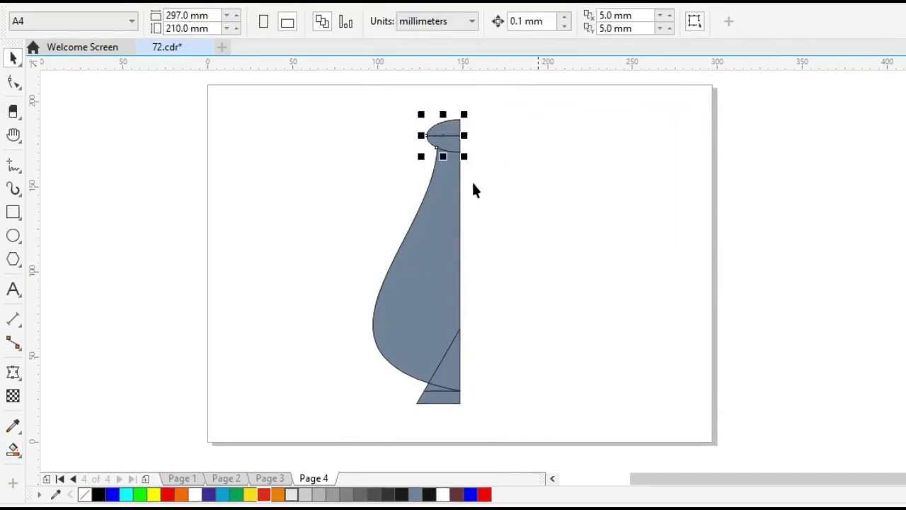
left_click(366, 410)
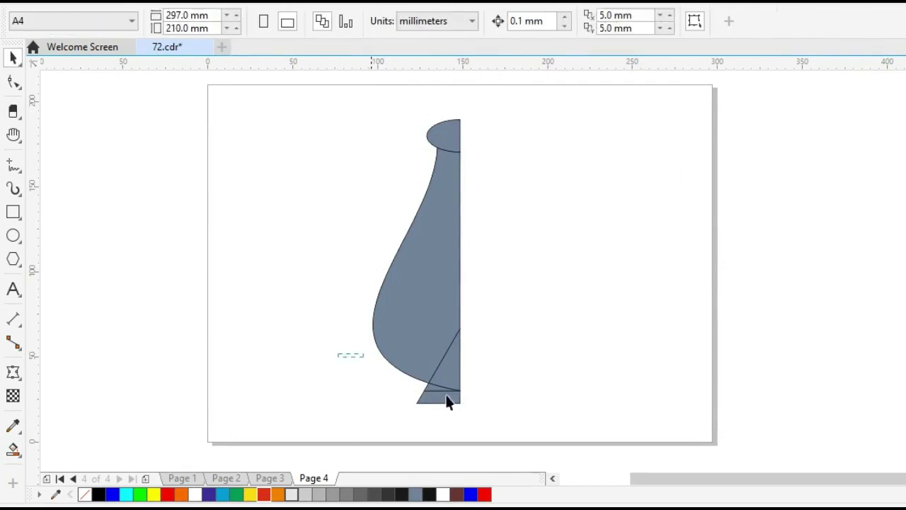
Step: Weld the half vase's foot pieces into one shape, and its body pieces into another
left_click(447, 399)
left_click(458, 392)
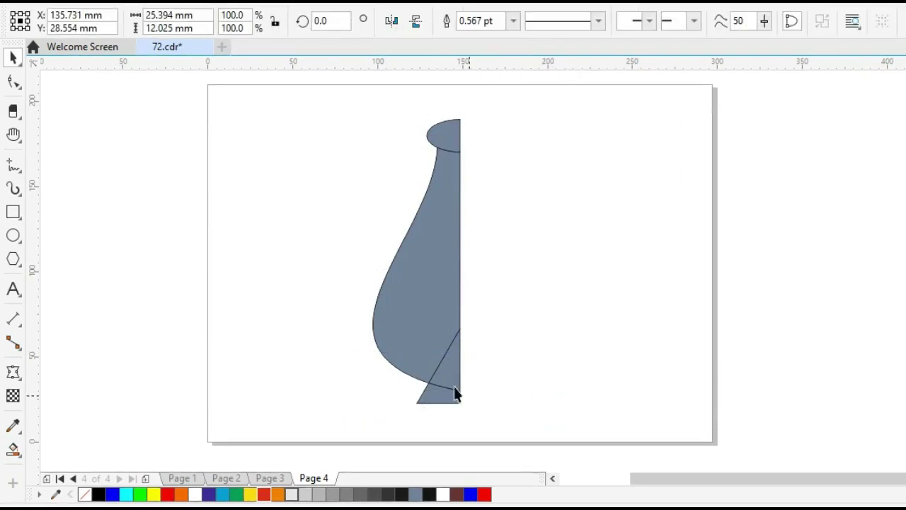
left_click(441, 363)
left_click(473, 367)
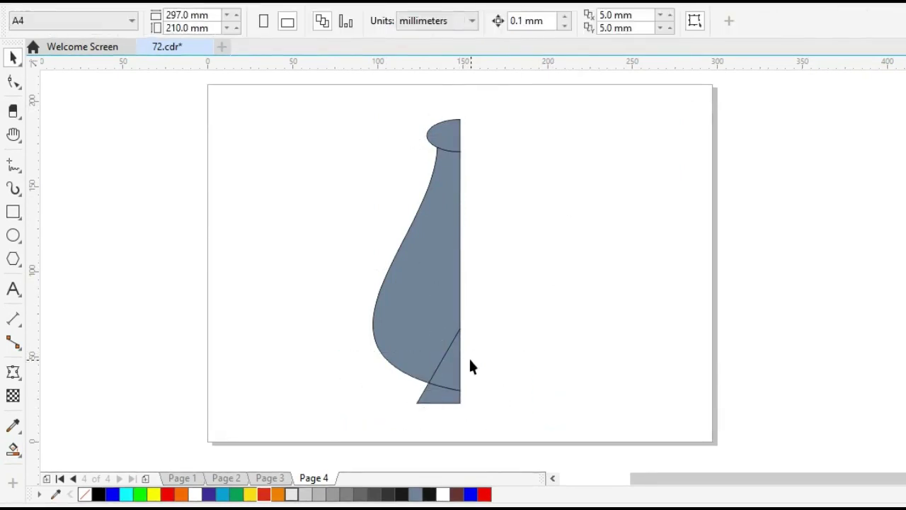
left_click(424, 290)
left_click(478, 21)
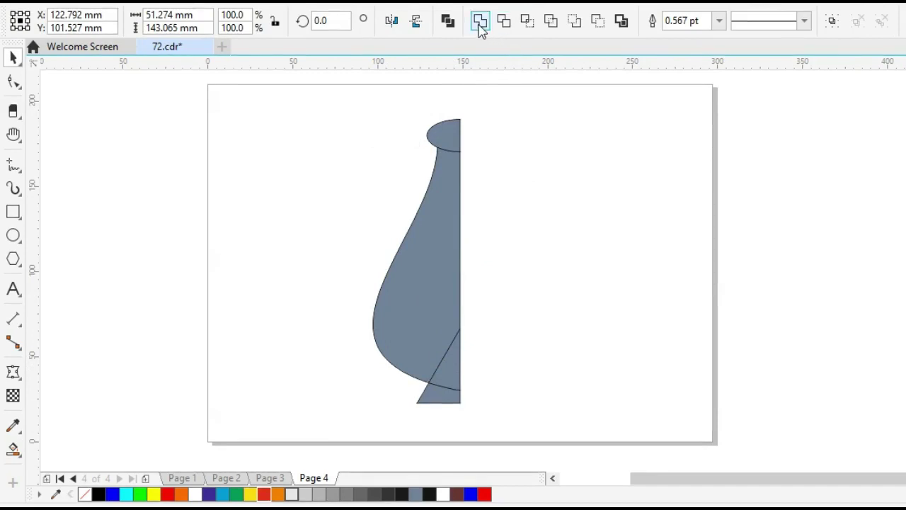
left_click(640, 433)
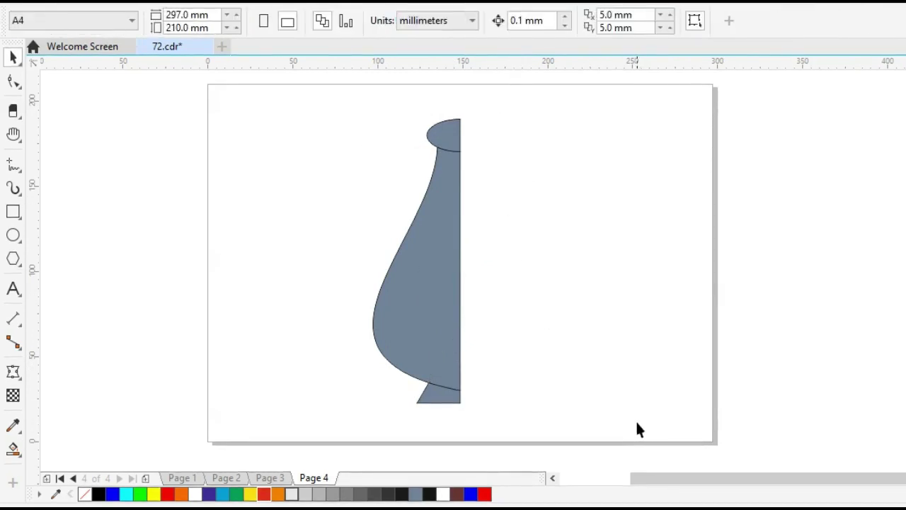
Step: Mirror a copy of the whole half vase across its straight vertical edge to complete the vase
left_click(416, 262)
left_click_drag(368, 260, 528, 282)
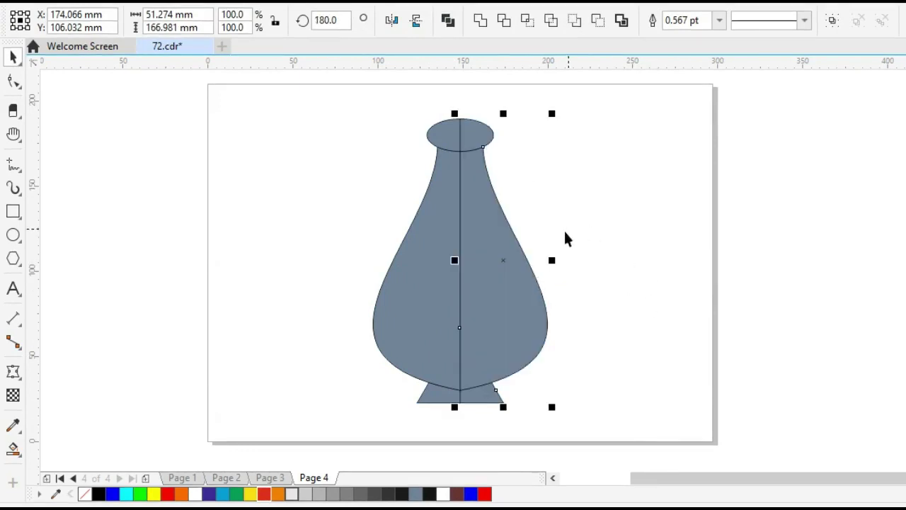
left_click(544, 202)
Step: Weld the left and right halves of the rim, the foot and the body into one shape each
left_click_drag(557, 206, 557, 206)
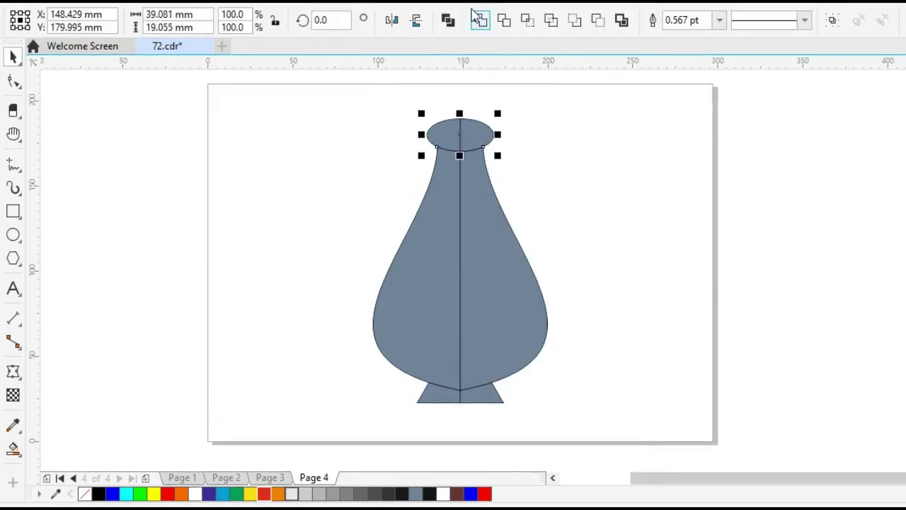
left_click_drag(340, 341, 574, 430)
left_click(482, 22)
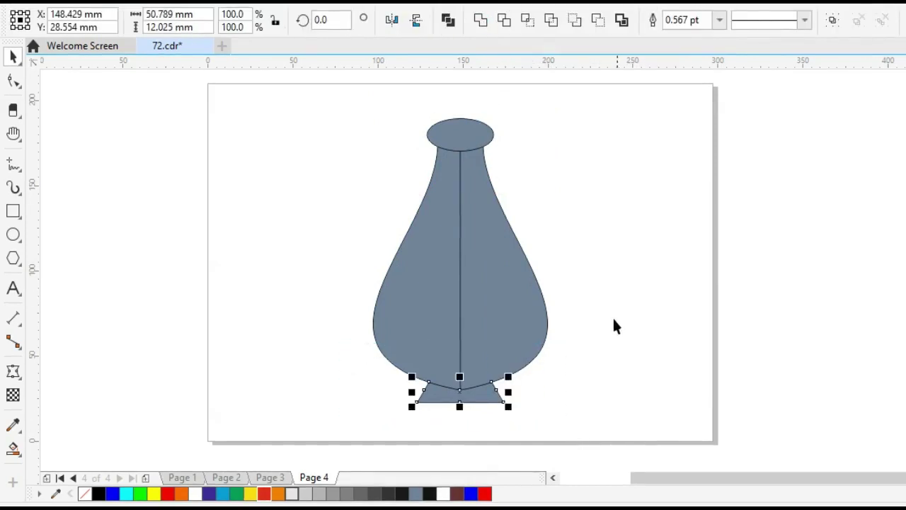
left_click(612, 319)
left_click(520, 333)
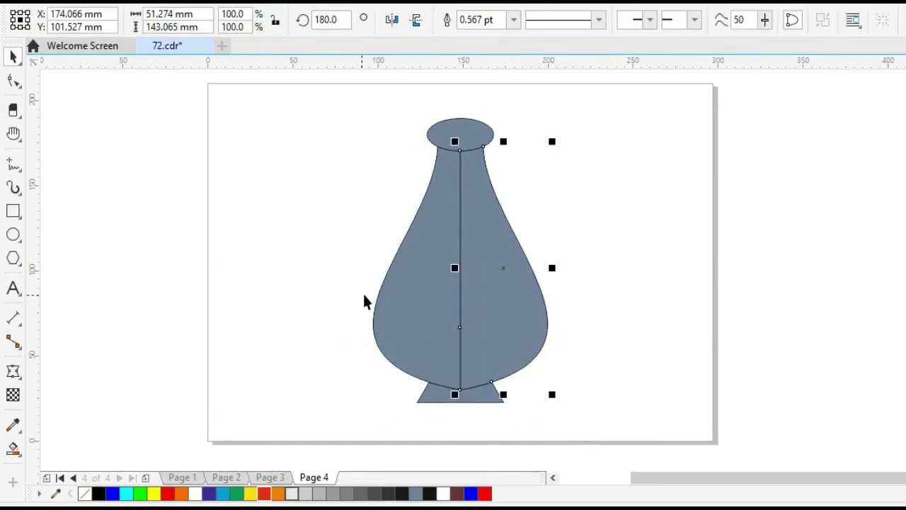
left_click(428, 315, "shift")
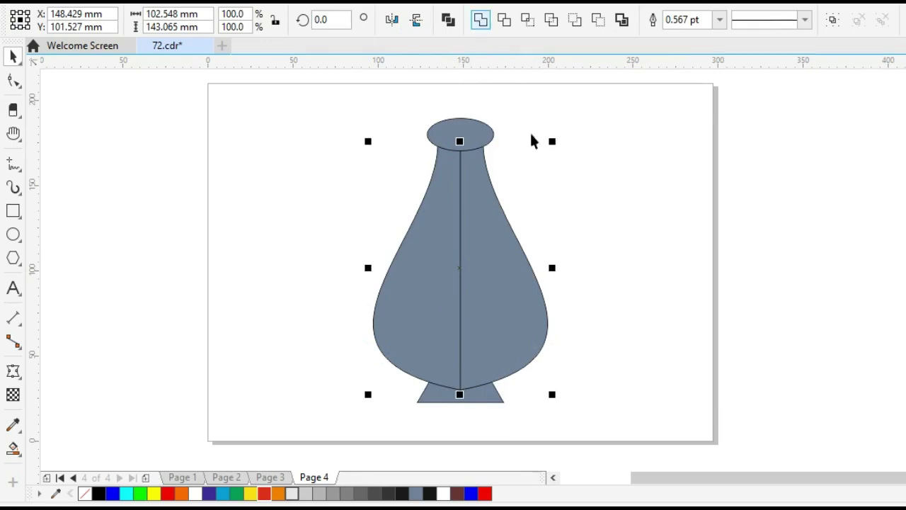
left_click(601, 321)
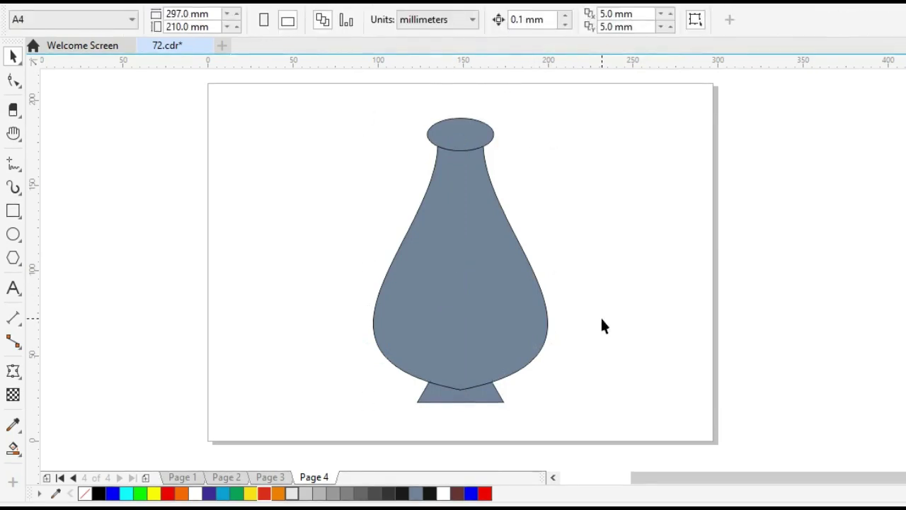
Step: Remove the fill from the rim, body and foot, leaving only the vase's outlines
key("ctrl+a")
left_click(83, 494)
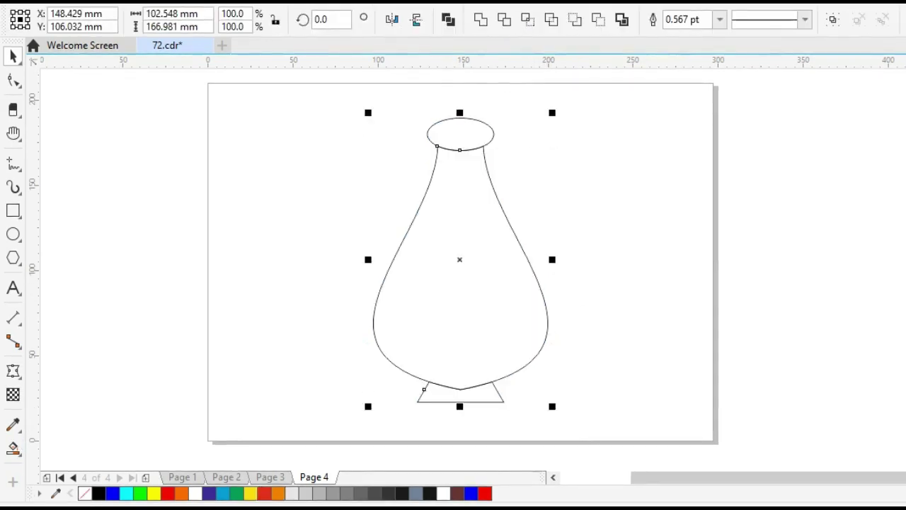
left_click(358, 325)
key("ctrl+a")
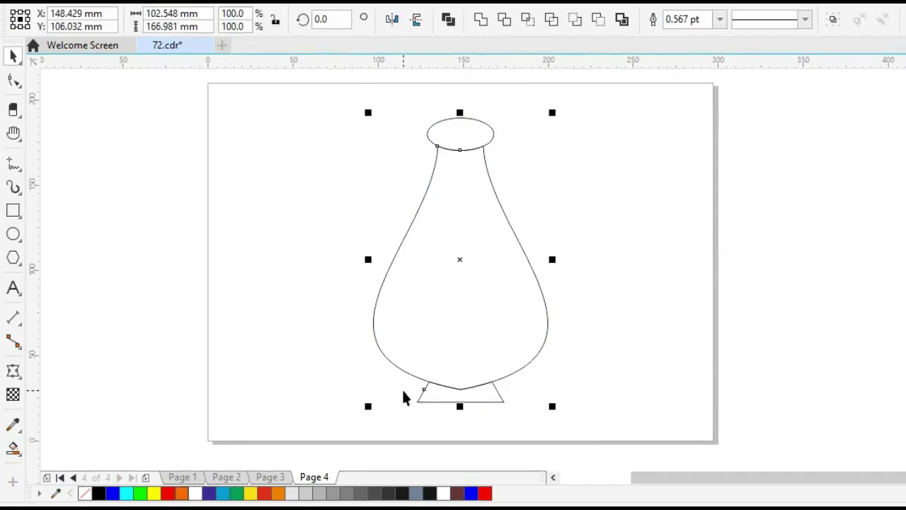
left_click(597, 326)
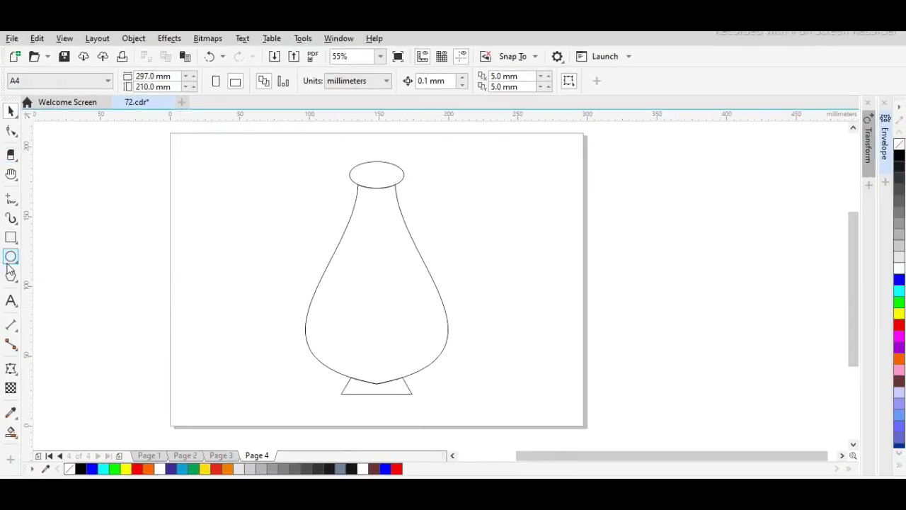
Step: Draw a circle about 153 mm across beside the vase and flatten it into an ellipse about 38 mm high
left_click_drag(48, 186, 242, 402)
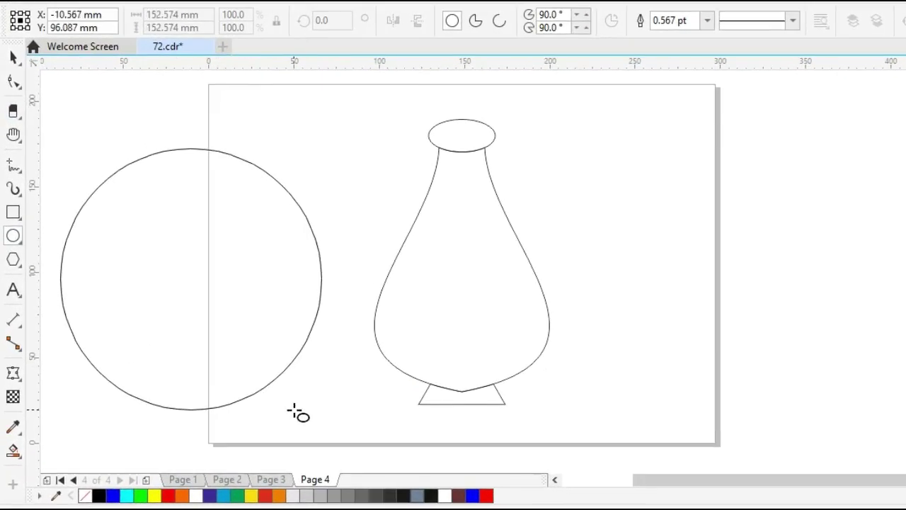
left_click_drag(297, 414, 298, 416)
key("space")
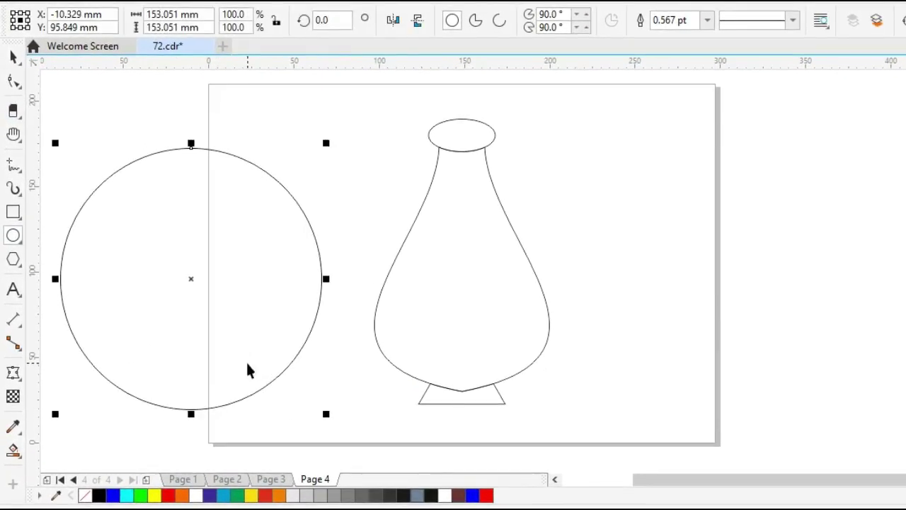
left_click_drag(191, 412, 194, 310)
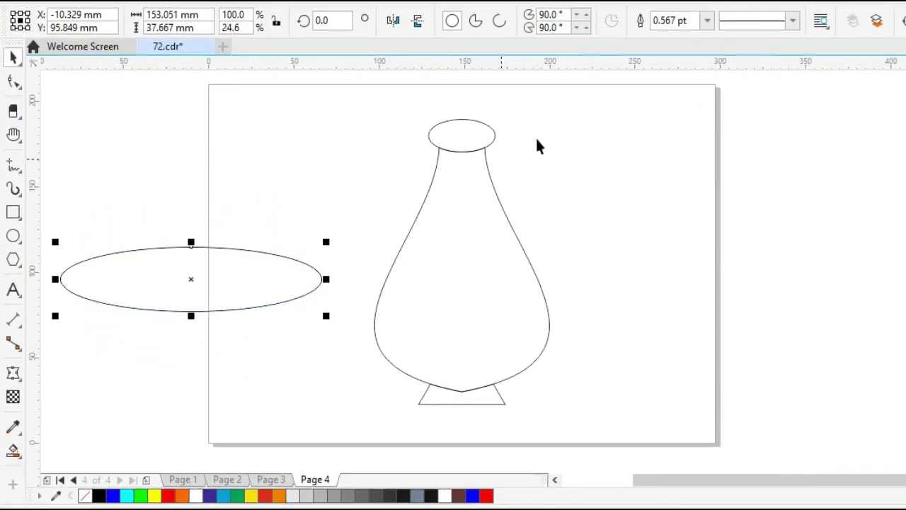
Step: Give the ellipse a 10 pt outline, convert that outline to an object, remove its fill and outline the ring in black
left_click(707, 21)
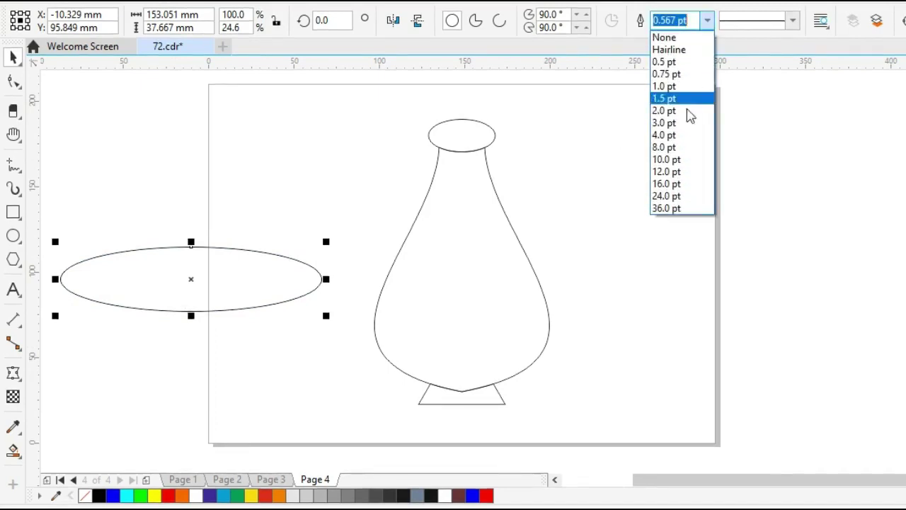
left_click(667, 160)
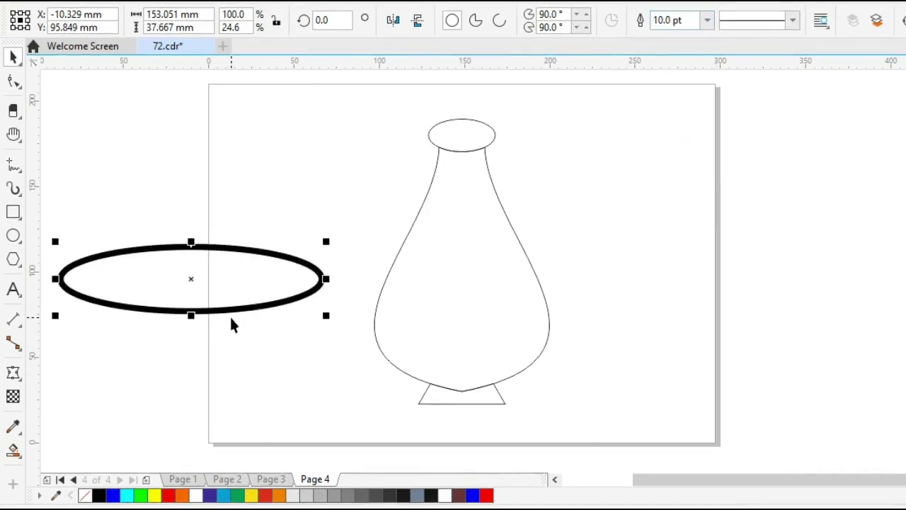
key("ctrl+shift+q")
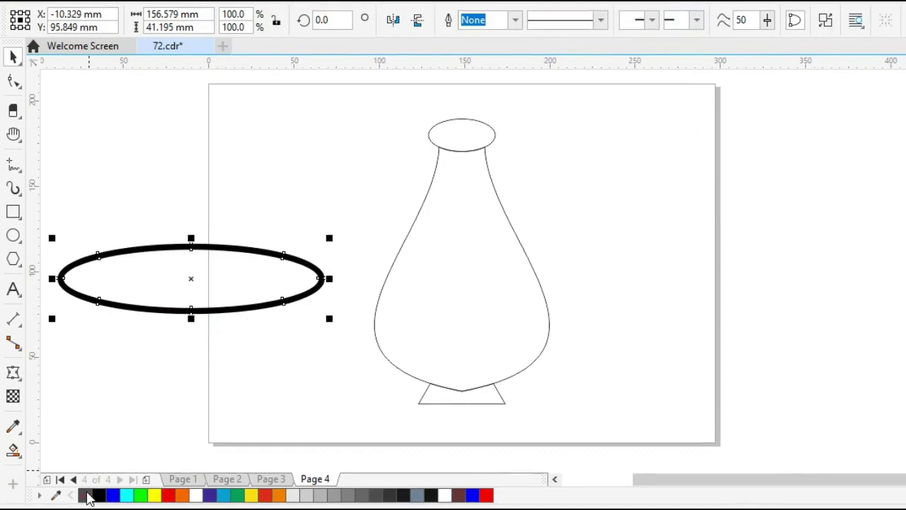
left_click(86, 495)
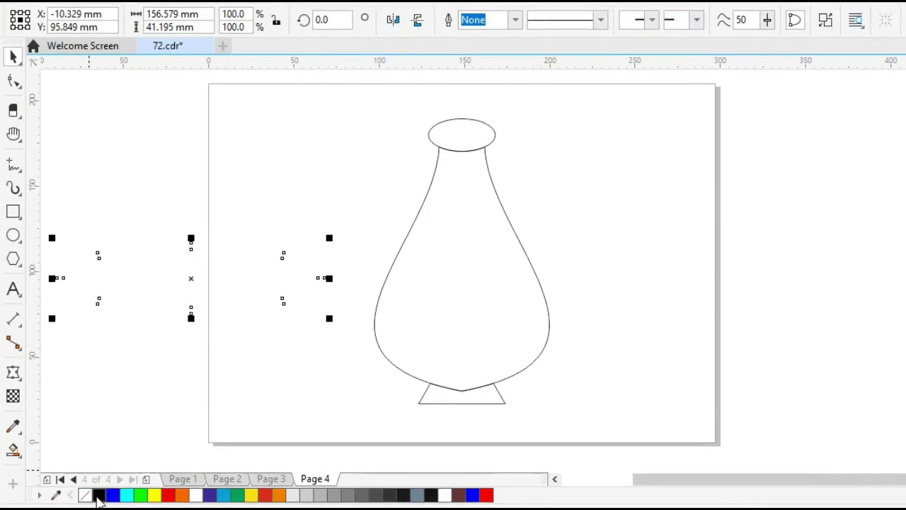
right_click(98, 495)
left_click(152, 182)
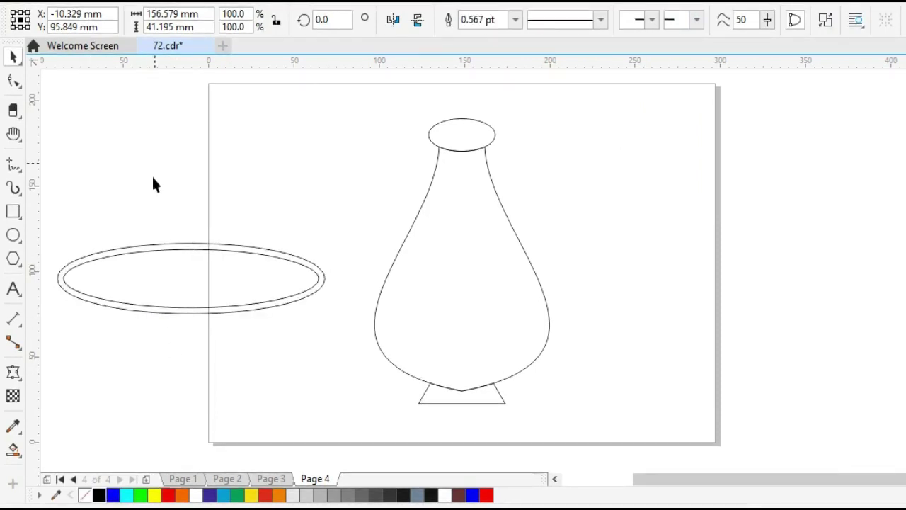
Step: Draw a horizontal line through the ring's middle nodes and extend it at both ends to about 180 mm
left_click(14, 164)
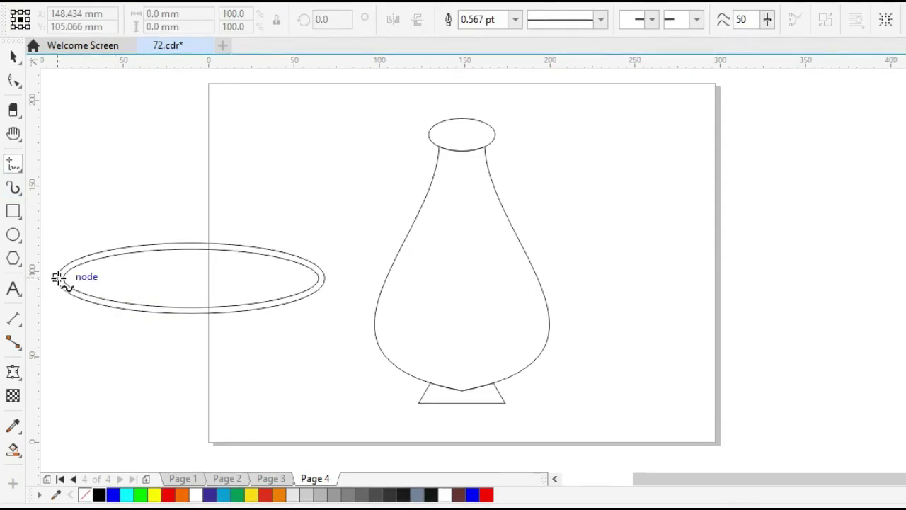
left_click(59, 277)
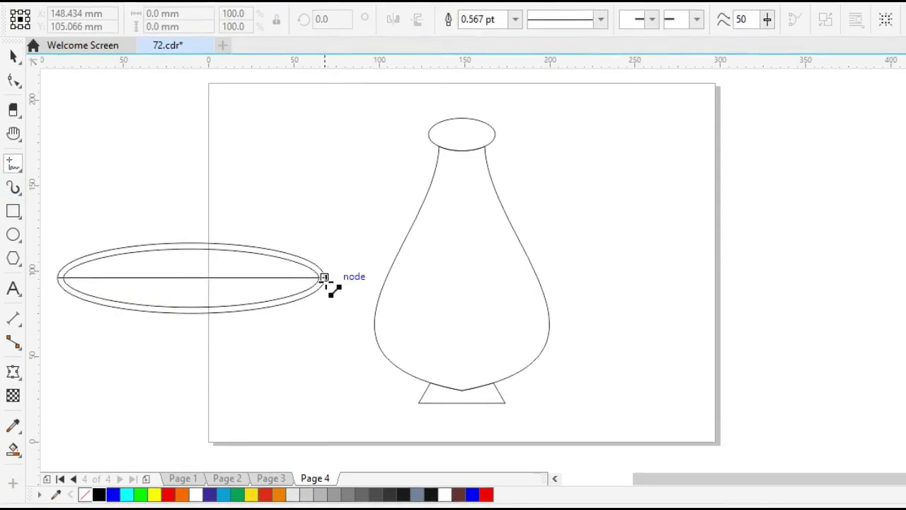
left_click(329, 278)
left_click_drag(330, 277, 346, 277)
key("space")
Step: Group the ring and its horizontal line, leaving the vase shapes out of the group
key("ctrl+a")
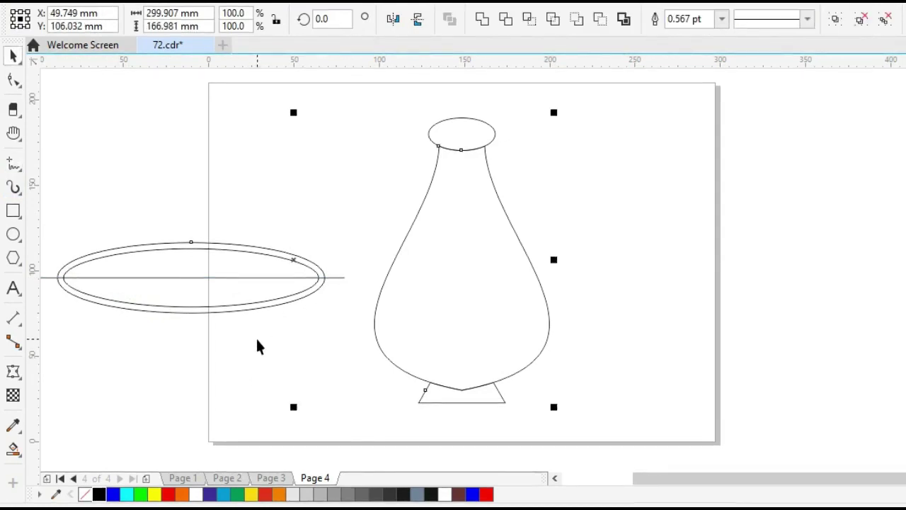
left_click(463, 298, "shift")
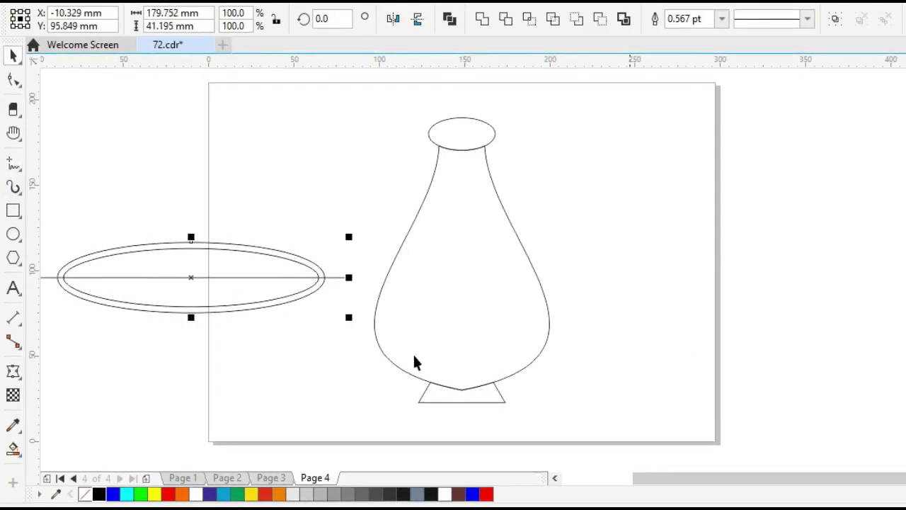
key("ctrl+g")
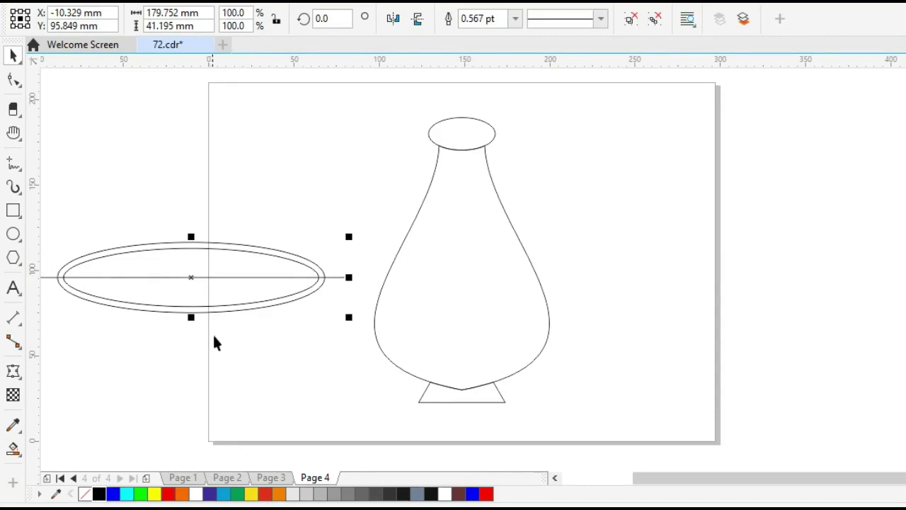
left_click(70, 383)
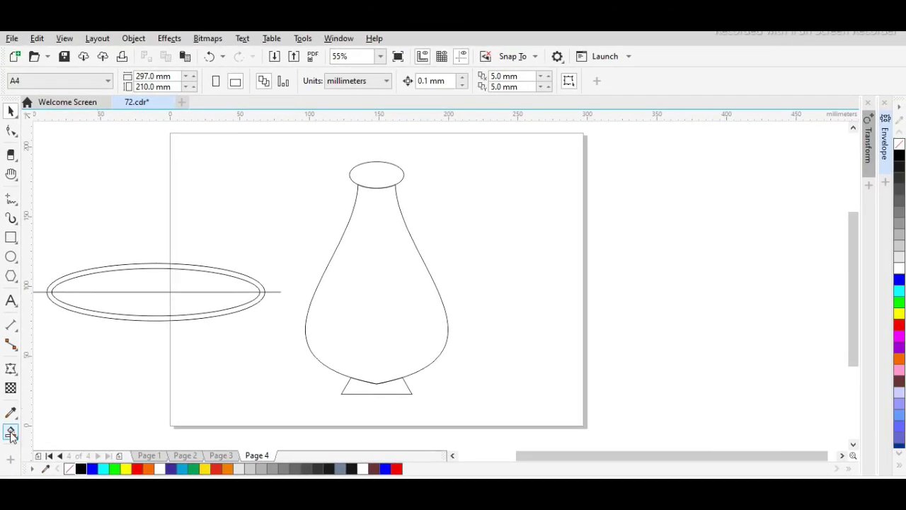
Step: Fill the ring's lower half in slate blue with Smart Fill, and delete the grouped ring and line
left_click(11, 433)
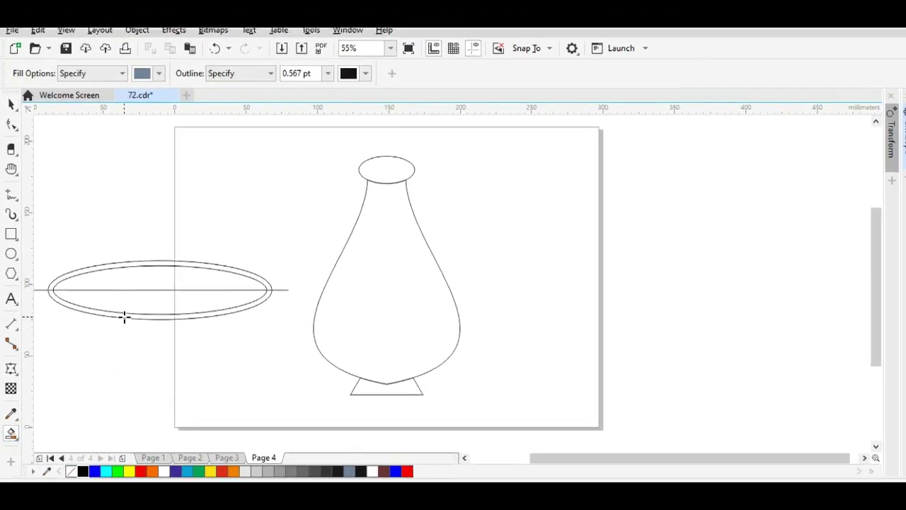
left_click(176, 317)
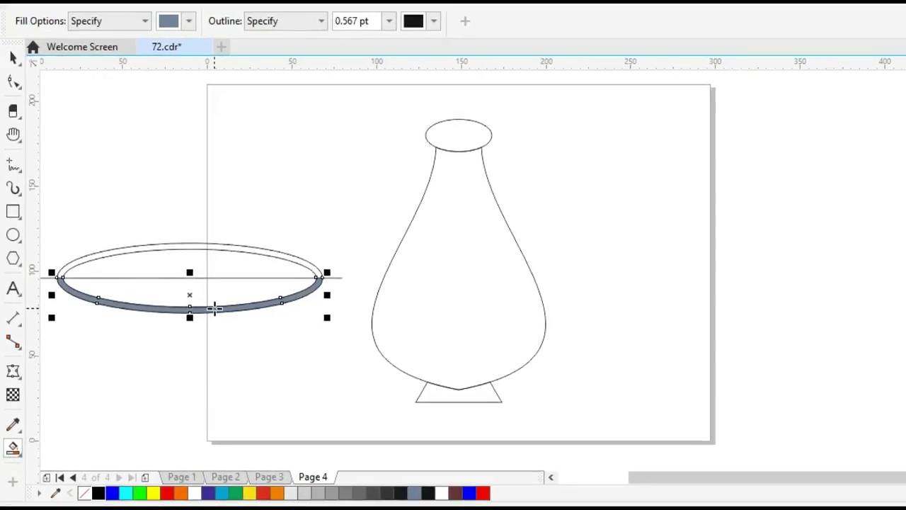
key("space")
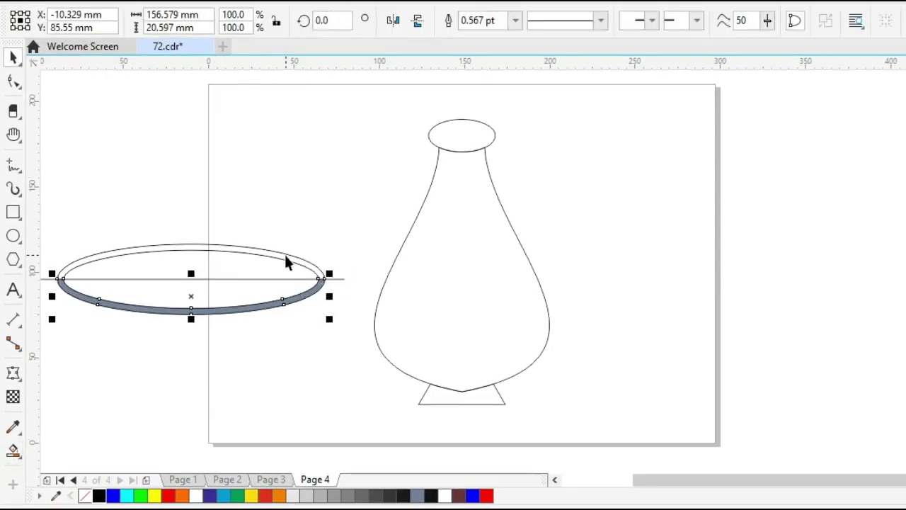
left_click(286, 262)
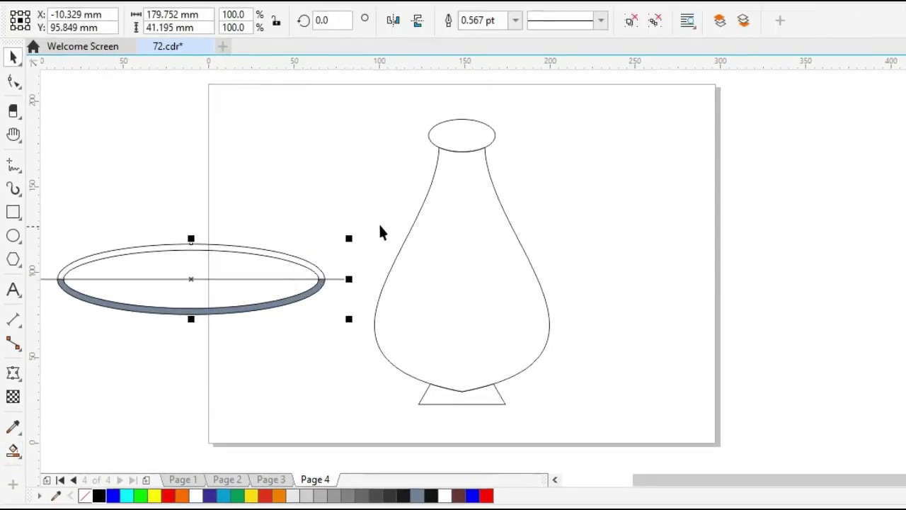
Step: Draw a vertical centre line through the vase from the top of the rim to the base of the foot
left_click(13, 164)
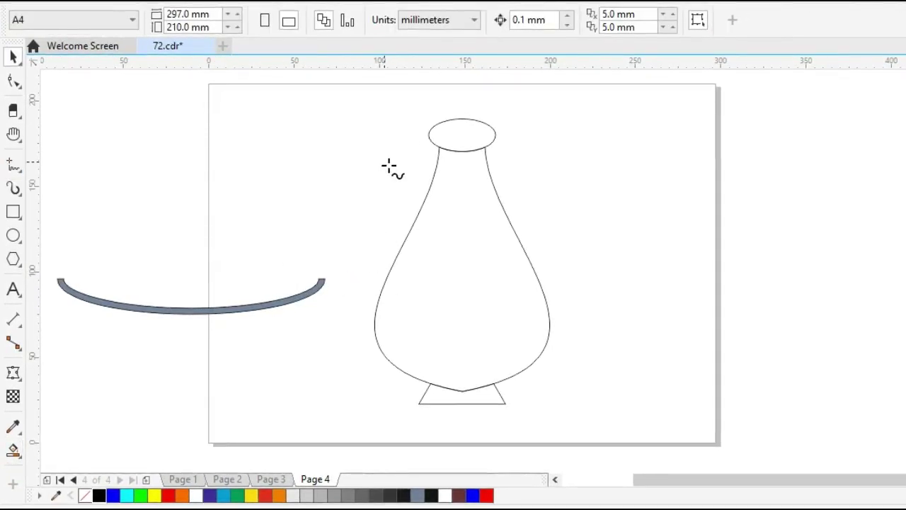
left_click(462, 118)
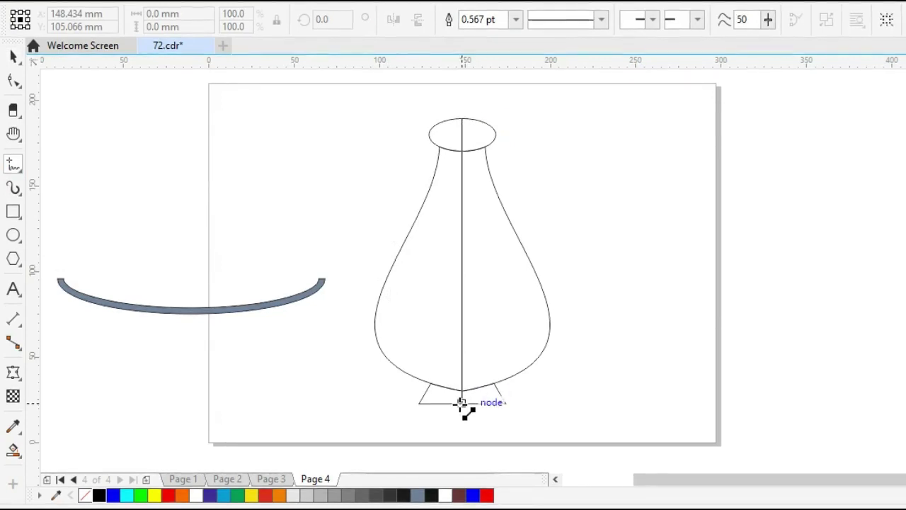
left_click(462, 402)
key("space")
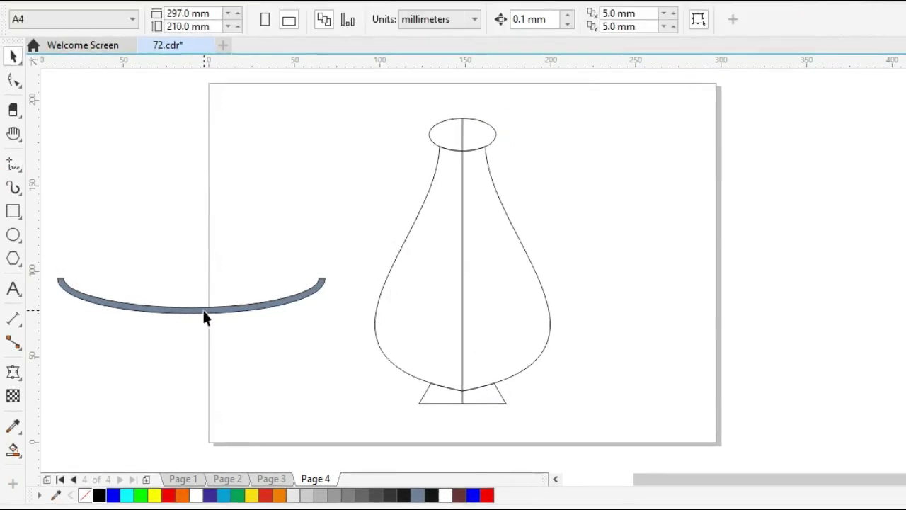
Step: Place the curved band across the vase's lower body, centred on the vertical line, and add a copy of it higher up
left_click(204, 309)
left_click_drag(191, 298, 465, 278)
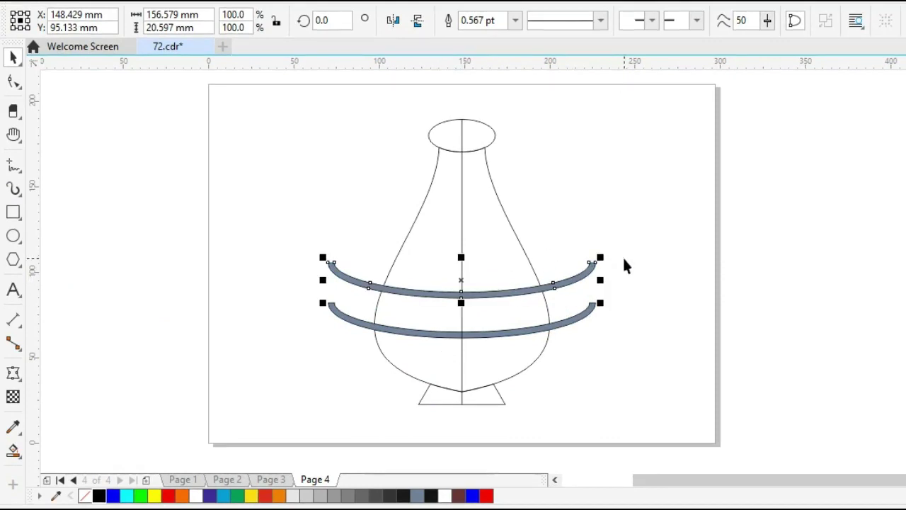
Step: Repeat the band duplication three more times up to the vase's neck, keeping the same vertical spacing
key("ctrl+r")
key("ctrl+r")
key("ctrl+r")
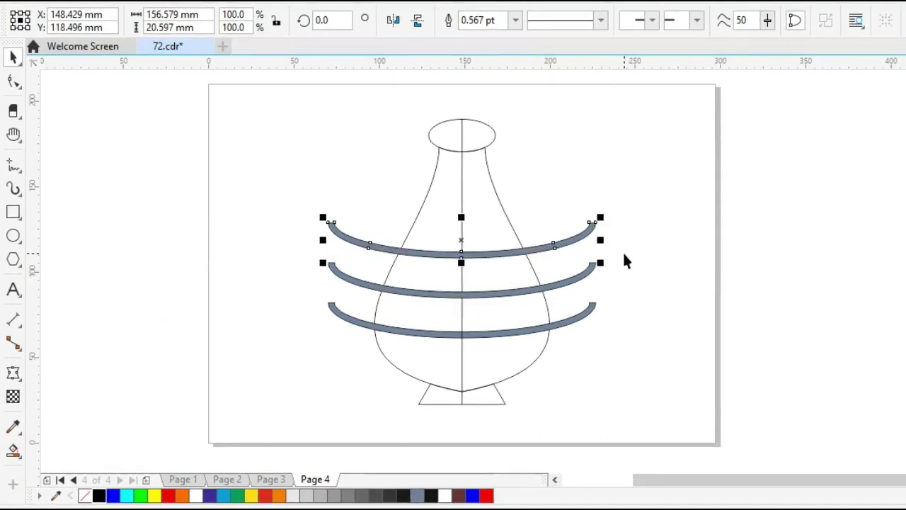
left_click(648, 262)
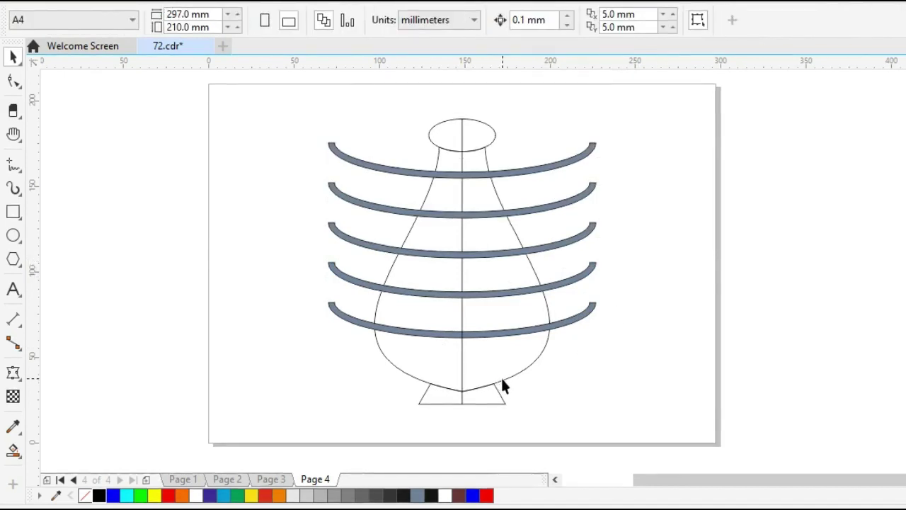
Step: Place a spare copy of the vase outline beside the page, and delete the vertical centre line from the original
left_click(504, 404)
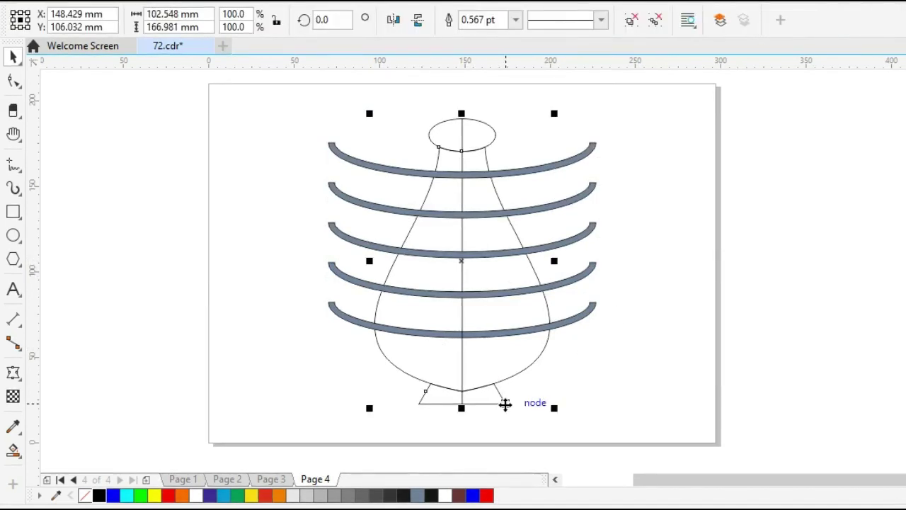
left_click_drag(504, 404, 193, 406)
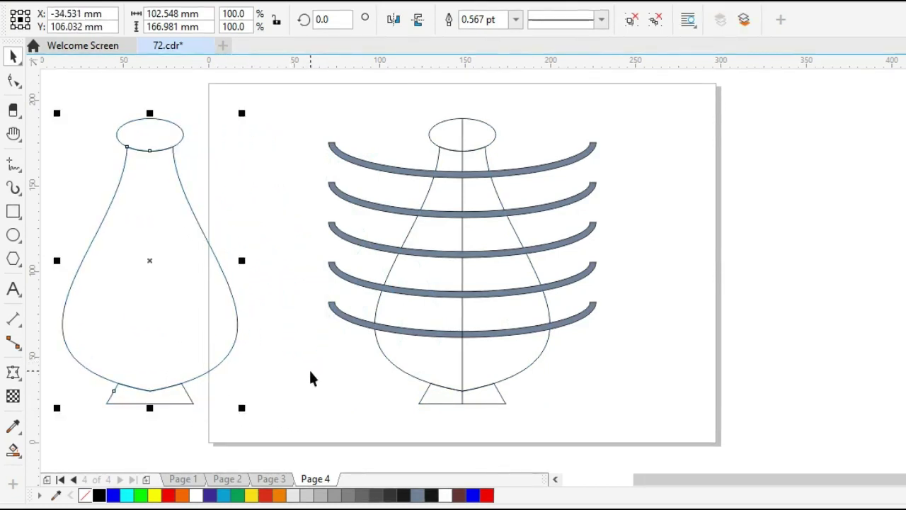
left_click(443, 358)
left_click(461, 352)
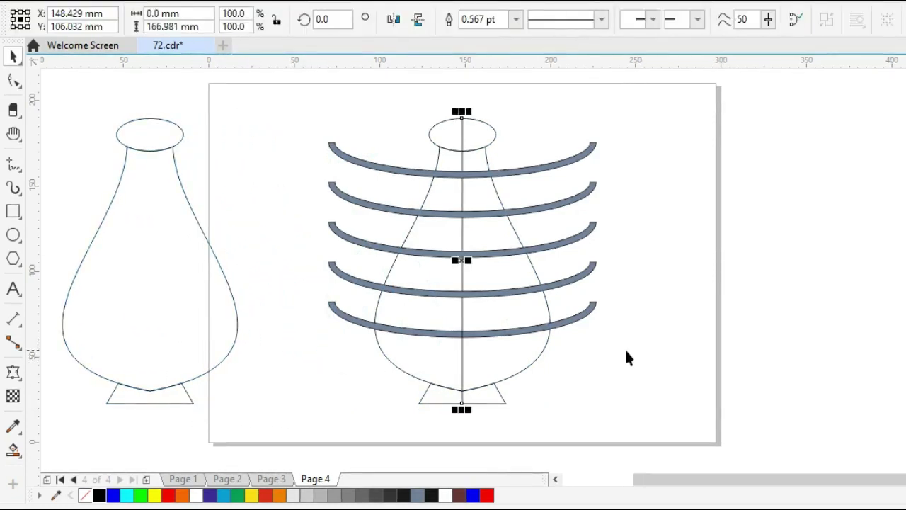
key("Delete")
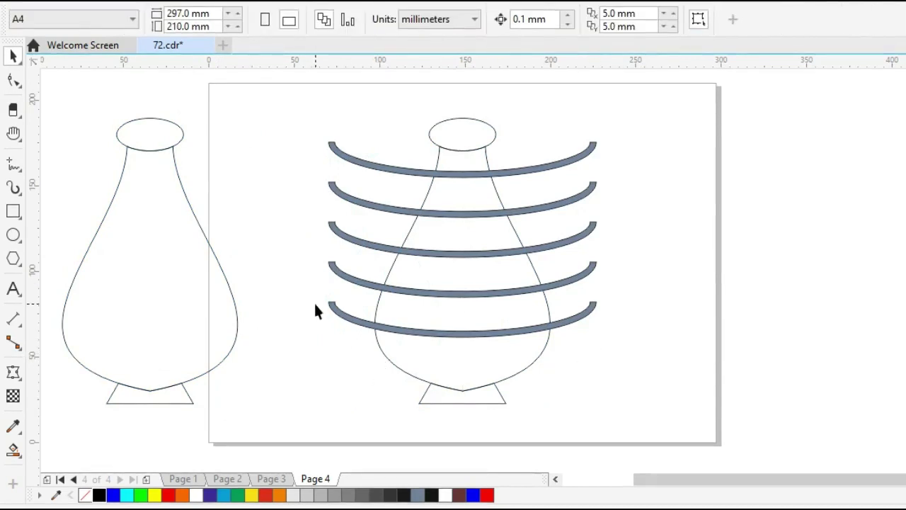
Step: Cut the five curved bands out of the original vase with Back minus front, leaving the spare copy out
key("ctrl+a")
left_click(148, 330, "shift")
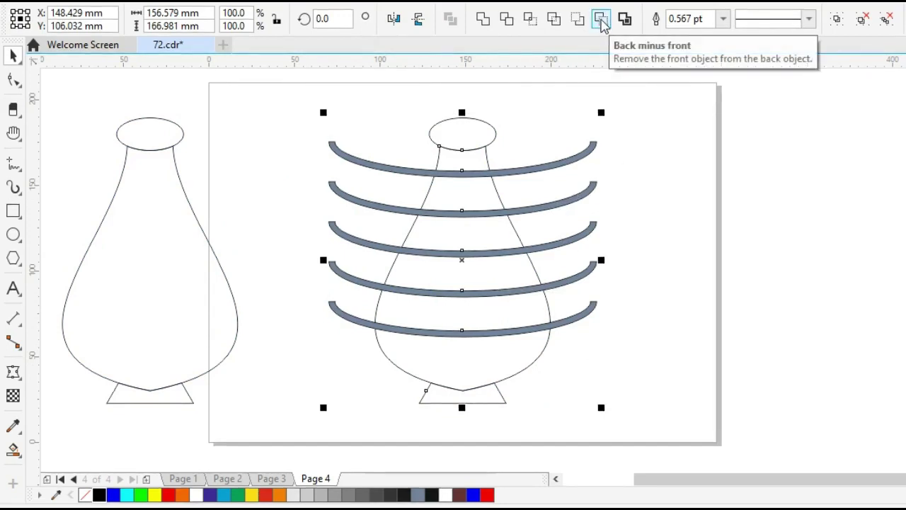
left_click(601, 20)
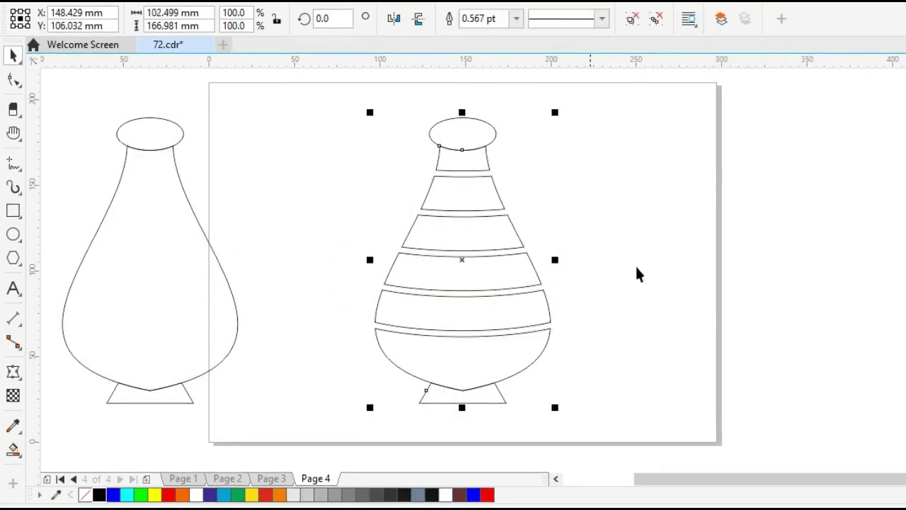
Step: Ungroup the cut vase and break its body apart into separate section shapes
left_click(472, 368)
left_click(473, 368)
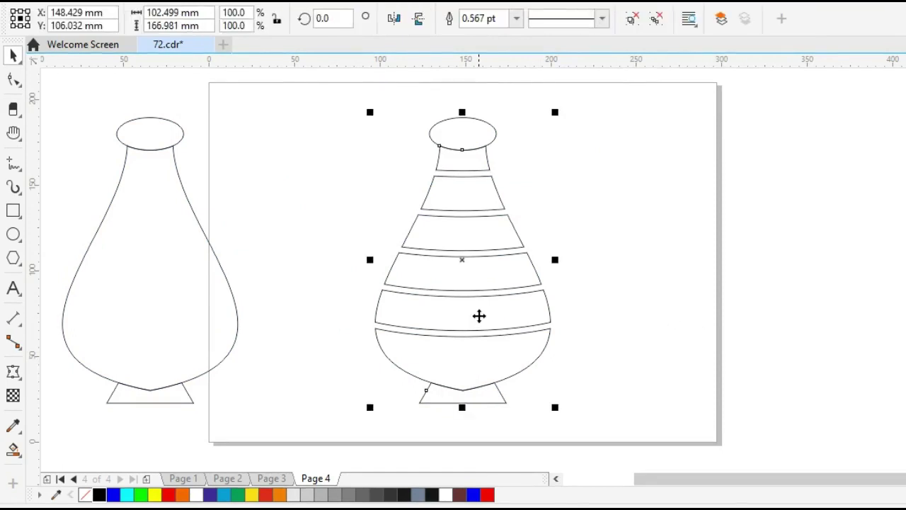
right_click(479, 316)
left_click(536, 104)
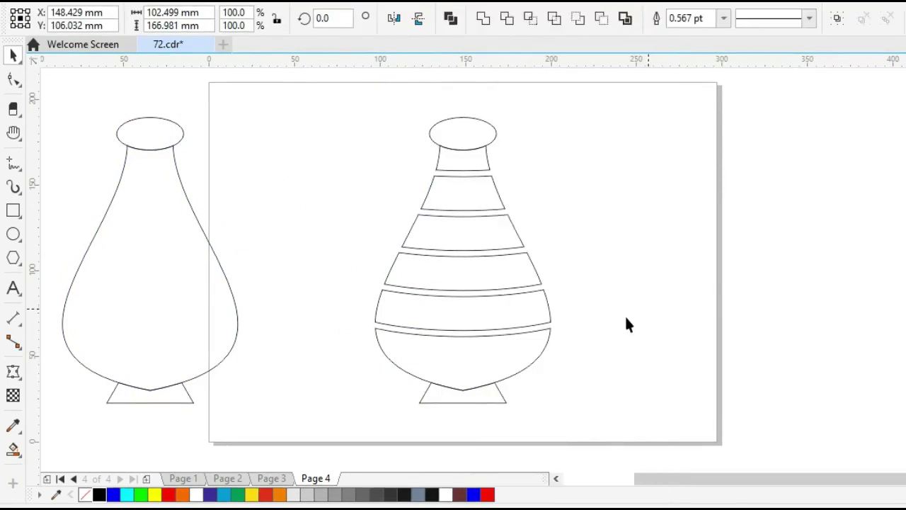
left_click(624, 314)
left_click(526, 284)
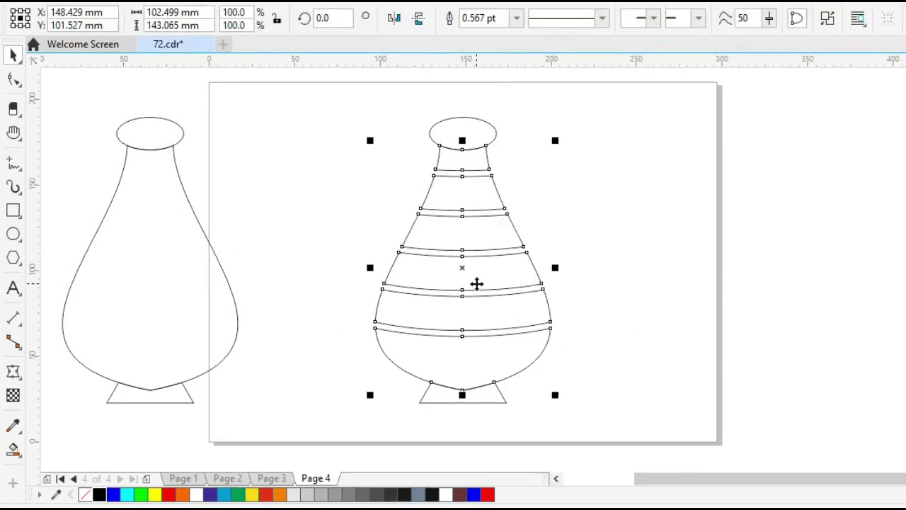
right_click(477, 285)
left_click(531, 105)
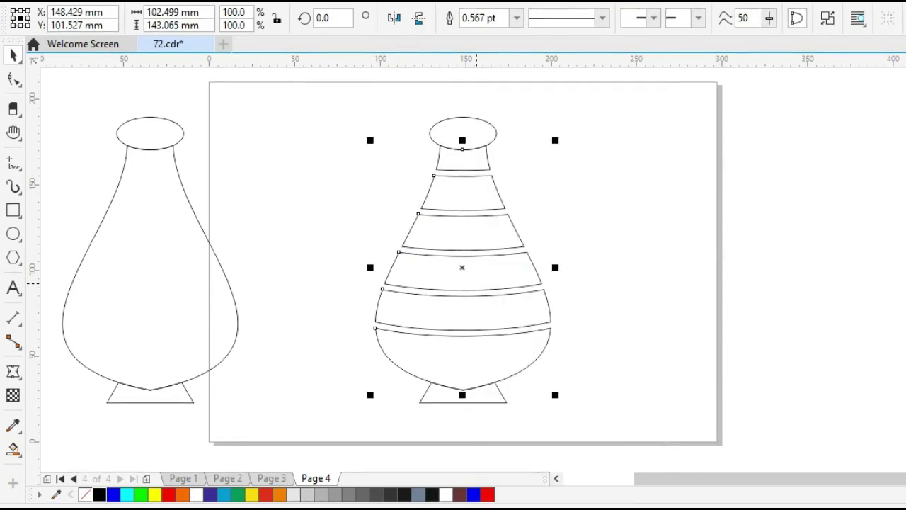
left_click(598, 354)
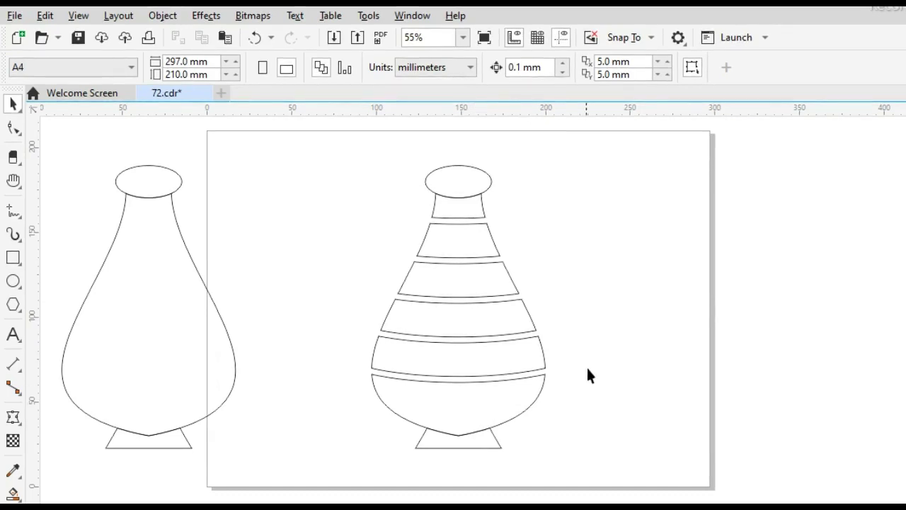
Step: Paste the prepared Arial Black text block beside the sectioned vase and break it apart into separate lines
right_click(580, 272)
left_click(621, 398)
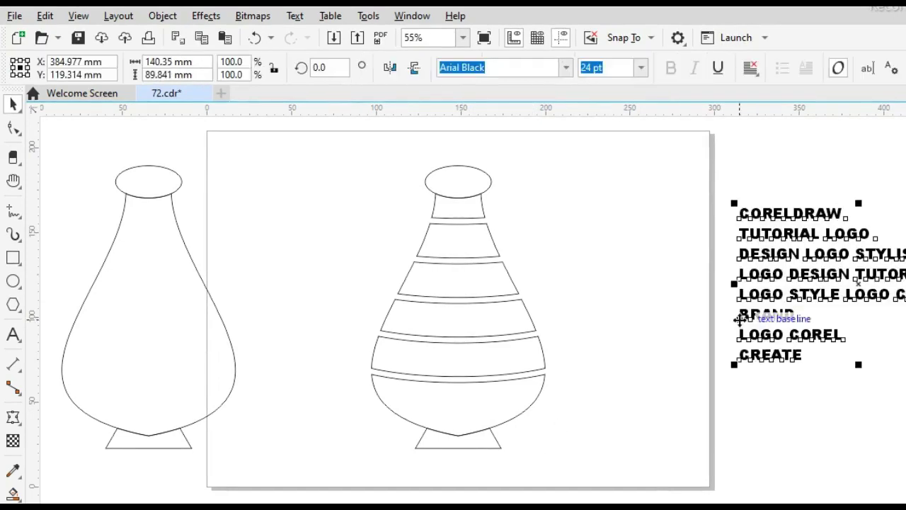
left_click_drag(740, 318, 579, 309)
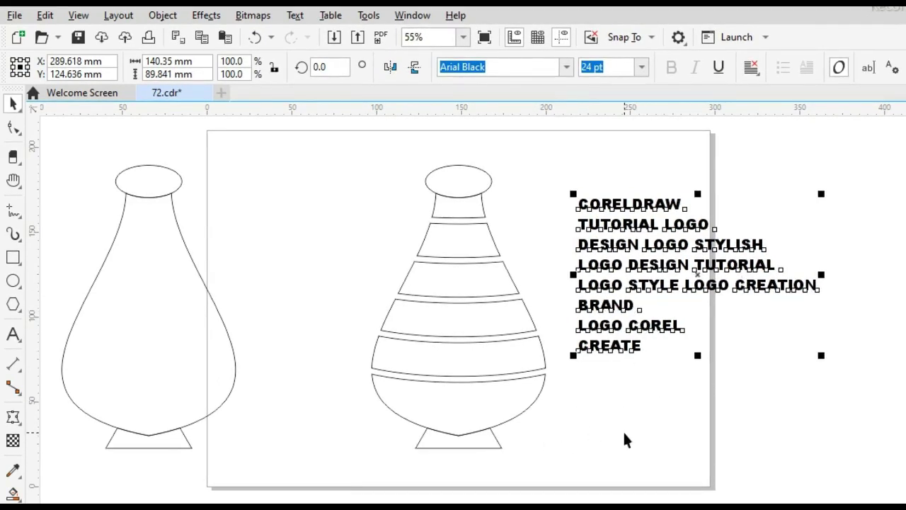
key("Tab")
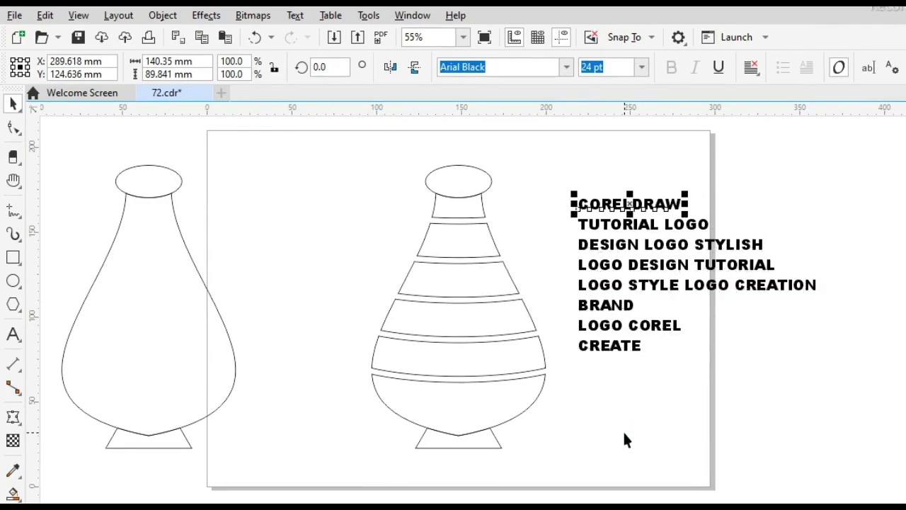
left_click(625, 368)
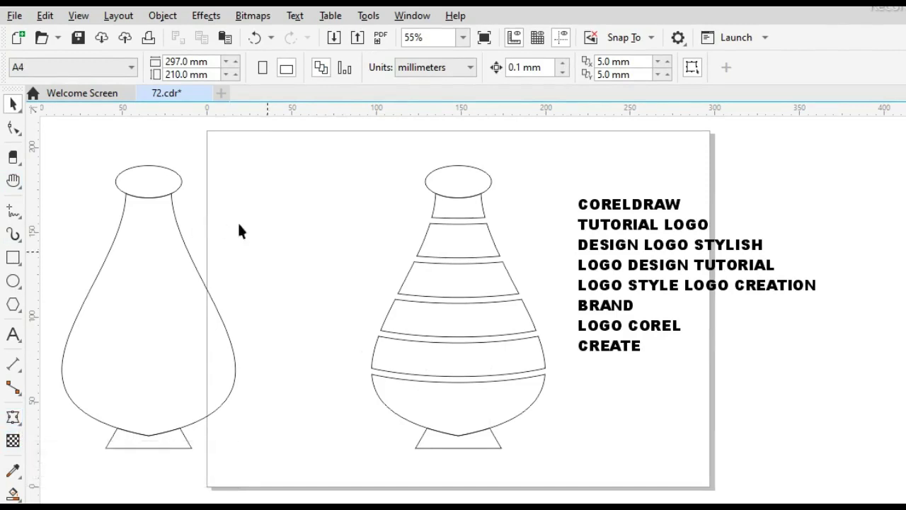
Step: Show the Envelope settings and shape the word BRAND with an envelope created from the vase's rim ellipse
left_click(205, 17)
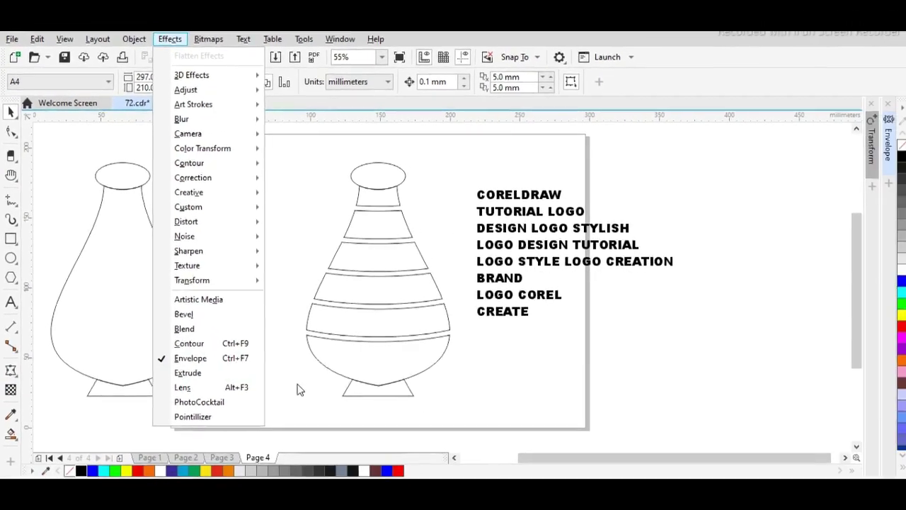
left_click(297, 389)
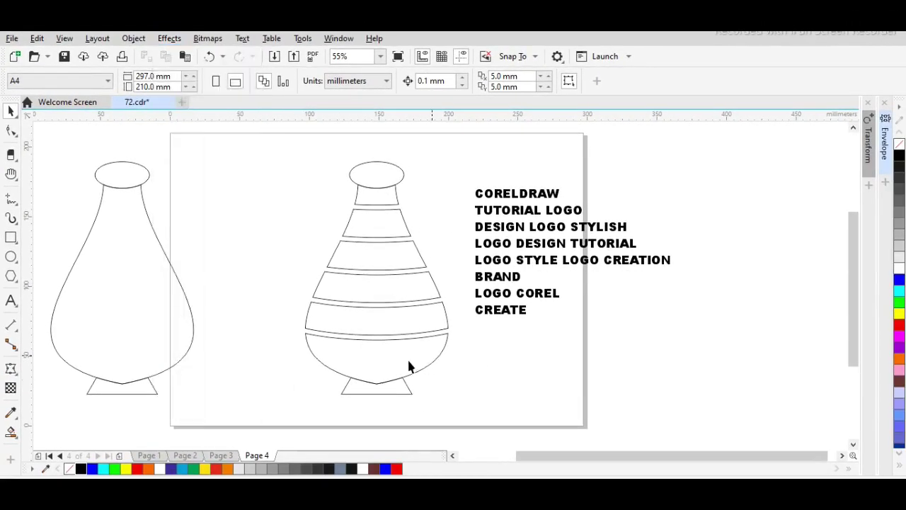
left_click(885, 138)
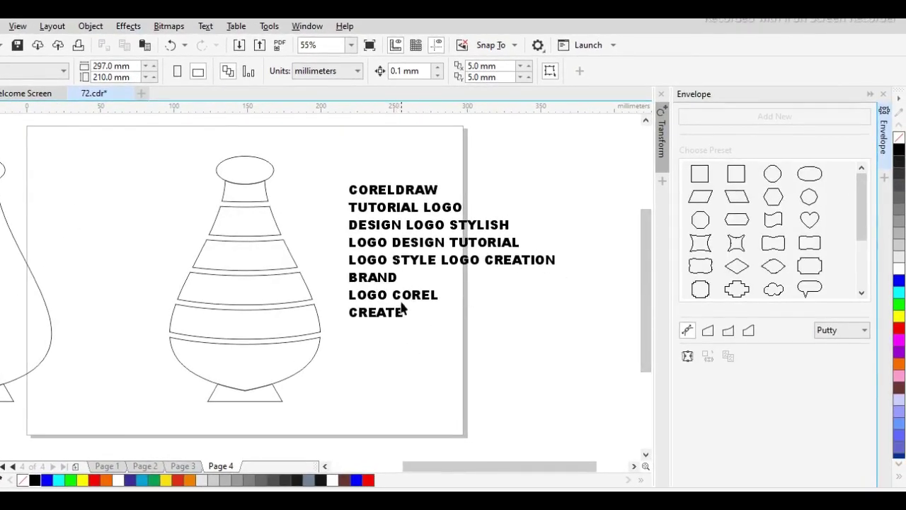
left_click(359, 277)
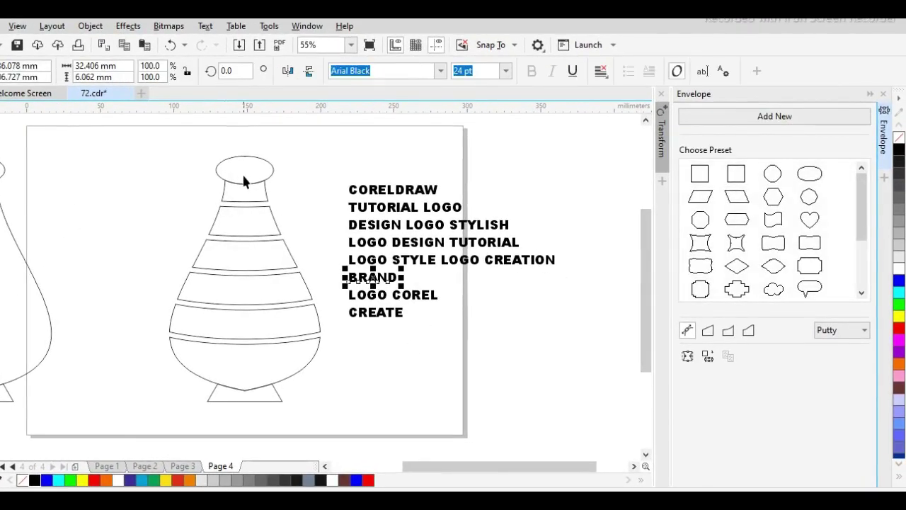
left_click(707, 356)
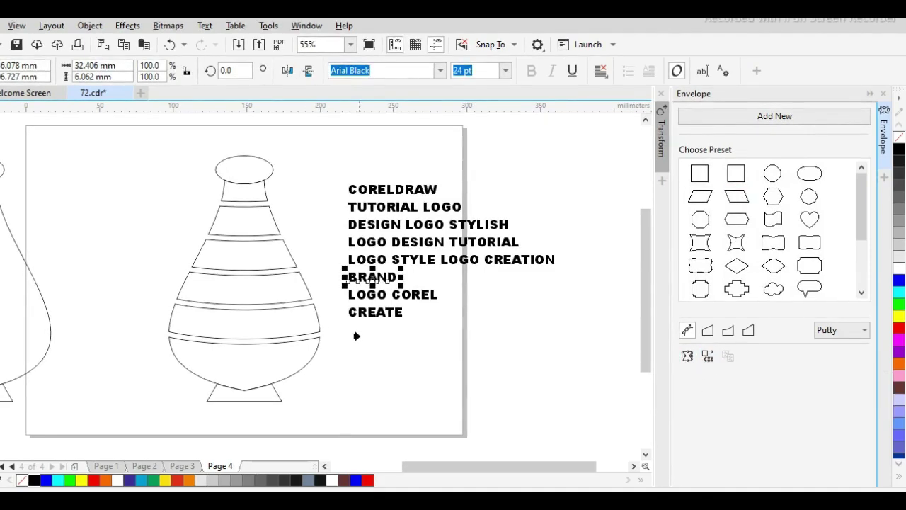
left_click(241, 172)
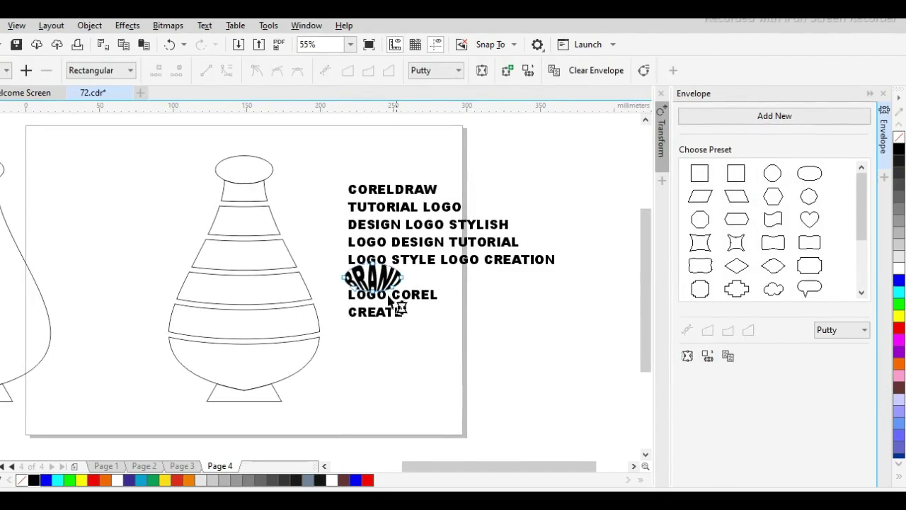
Step: Centre the shaped word BRAND on the rim ellipse in both directions and fill it red
left_click(234, 172, "shift")
key("c")
key("e")
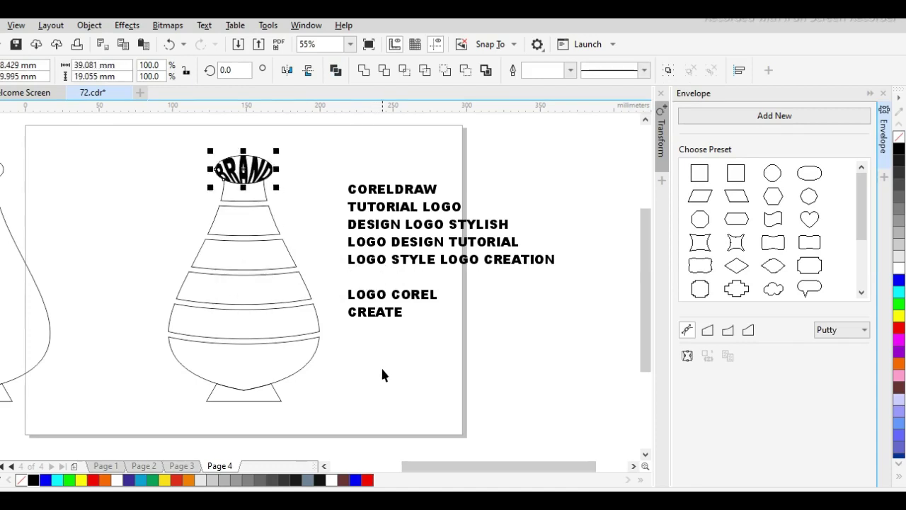
left_click(276, 184)
left_click(252, 157)
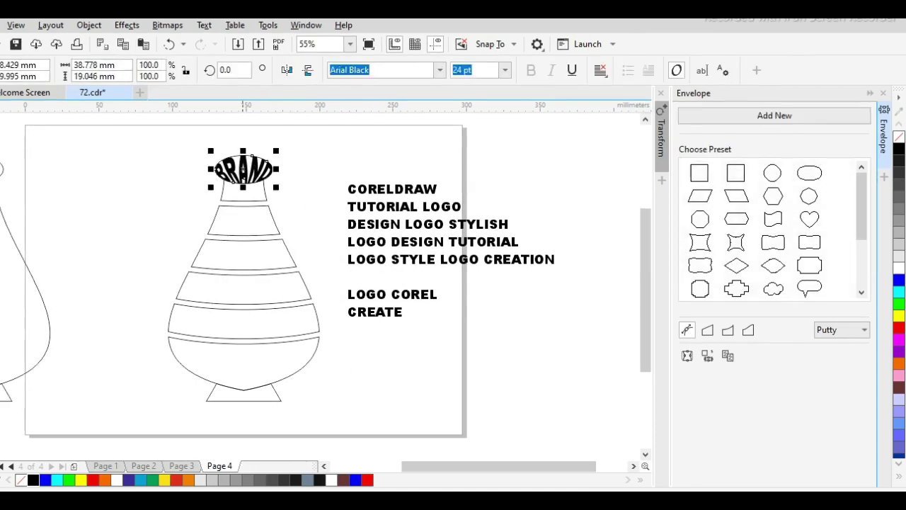
left_click(174, 484)
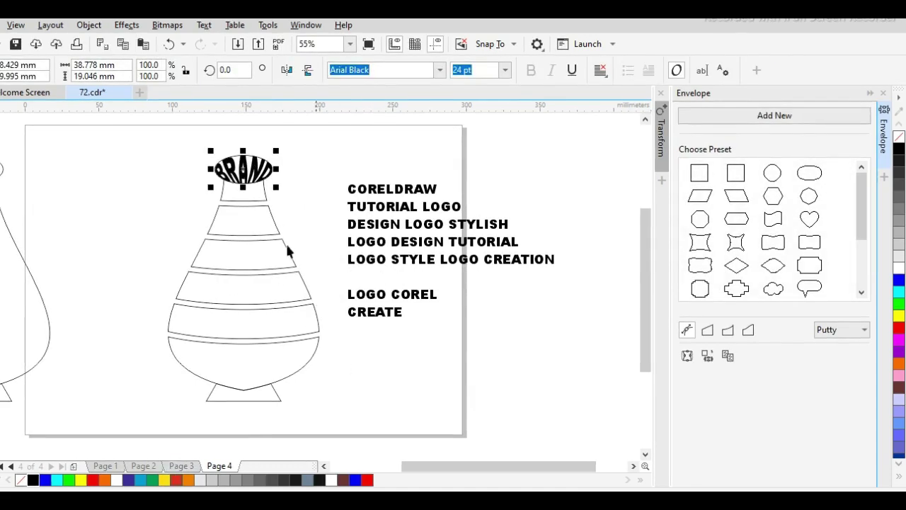
left_click(392, 390)
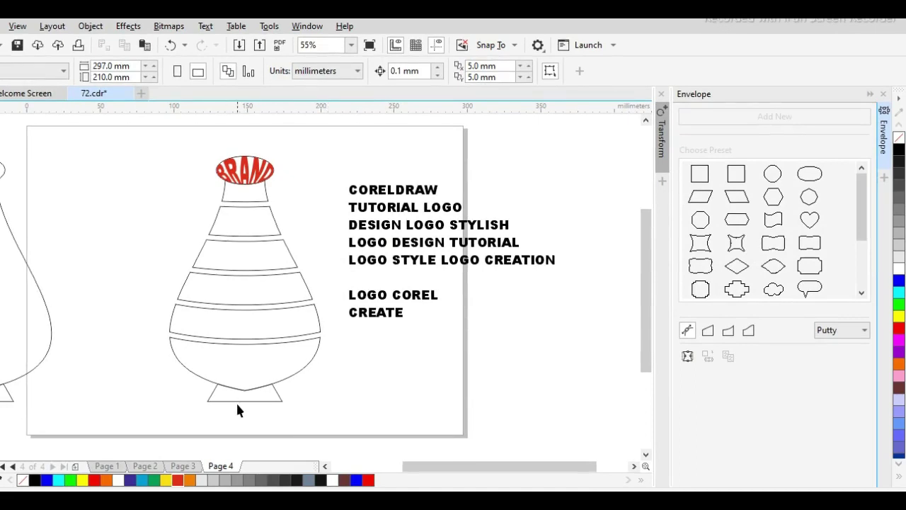
Step: Shape the word CREATE with an envelope created from the vase's foot
left_click(383, 316)
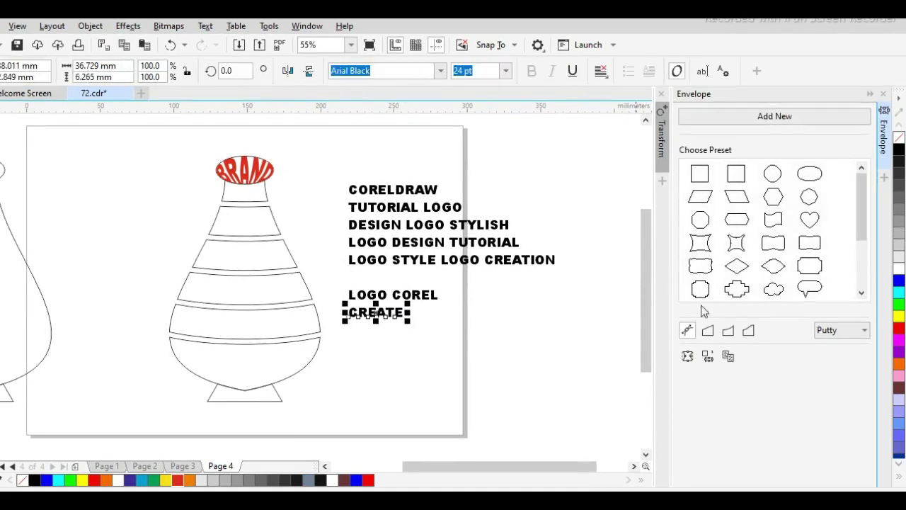
left_click(708, 356)
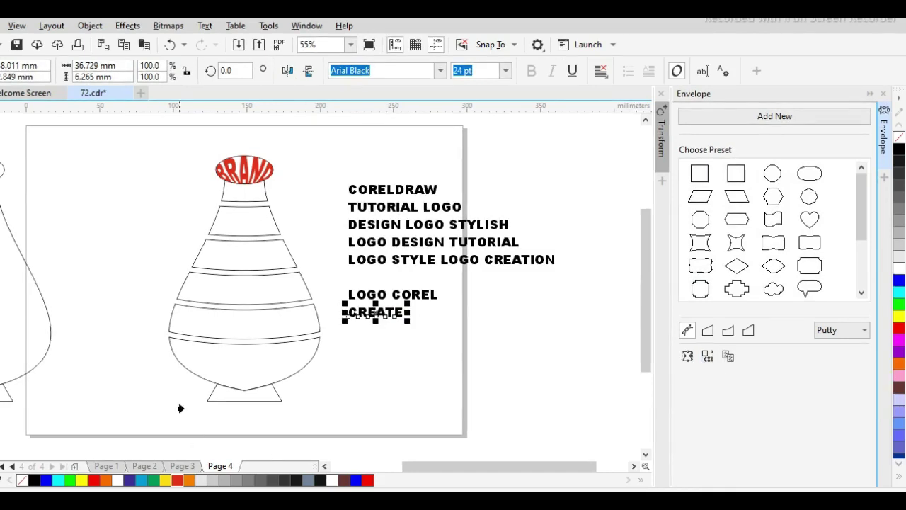
left_click(222, 394)
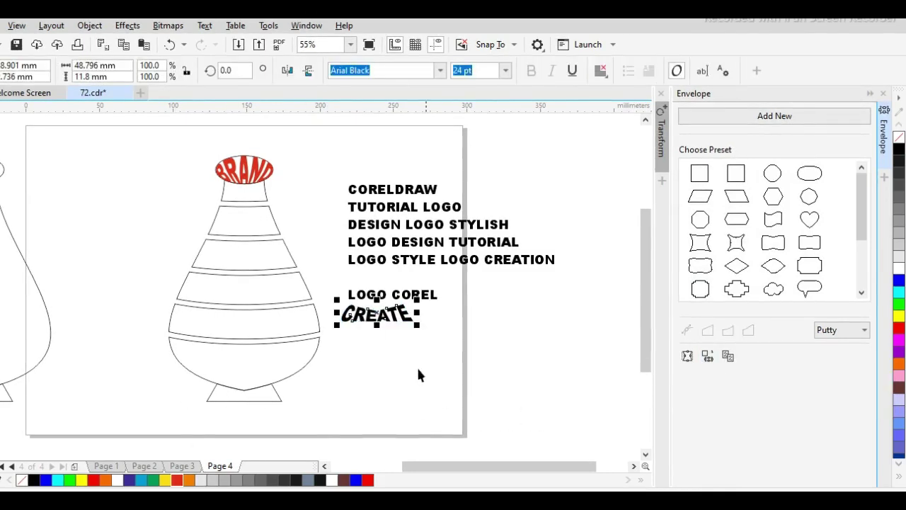
Step: Centre the shaped word CREATE on the vase's foot in both directions and fill it red
left_click(230, 391, "shift")
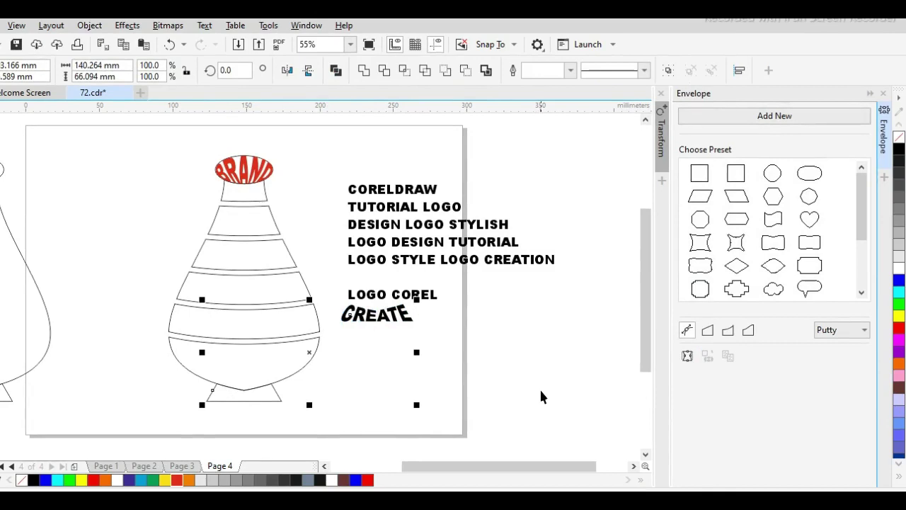
key("c")
key("e")
key("Escape")
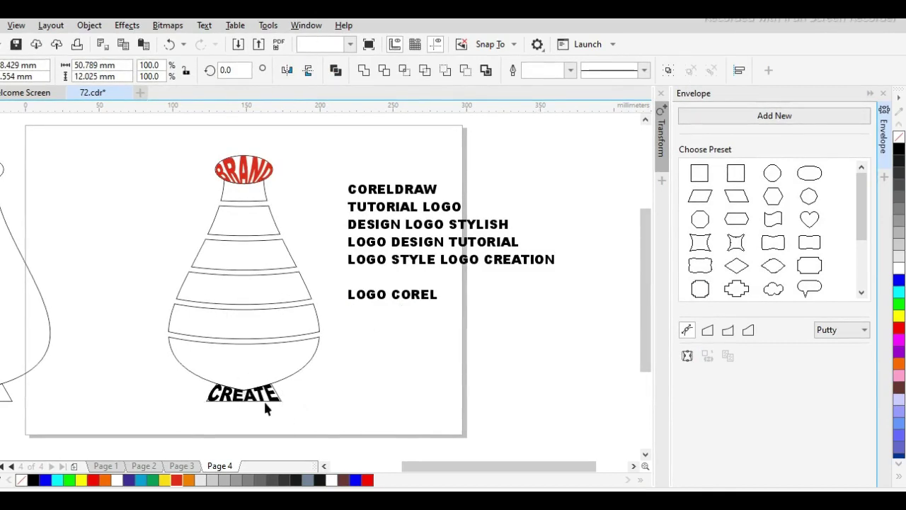
left_click(177, 480)
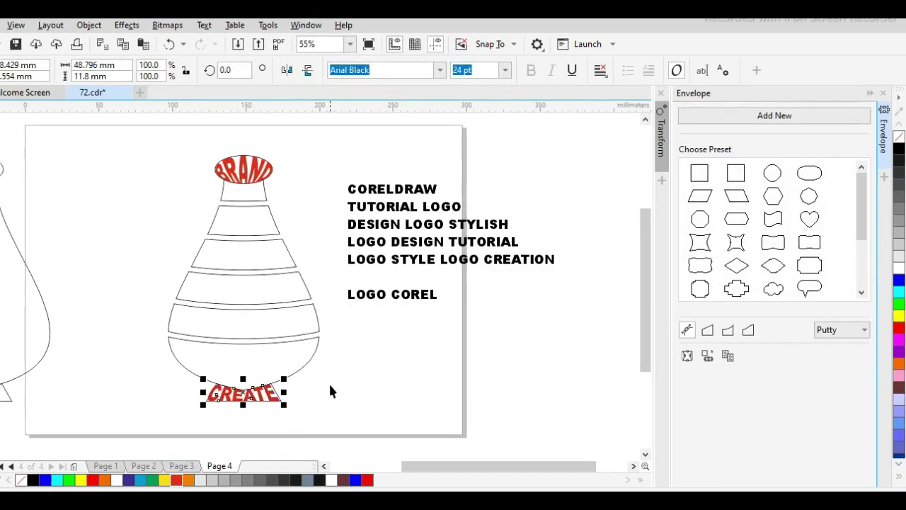
left_click(465, 415)
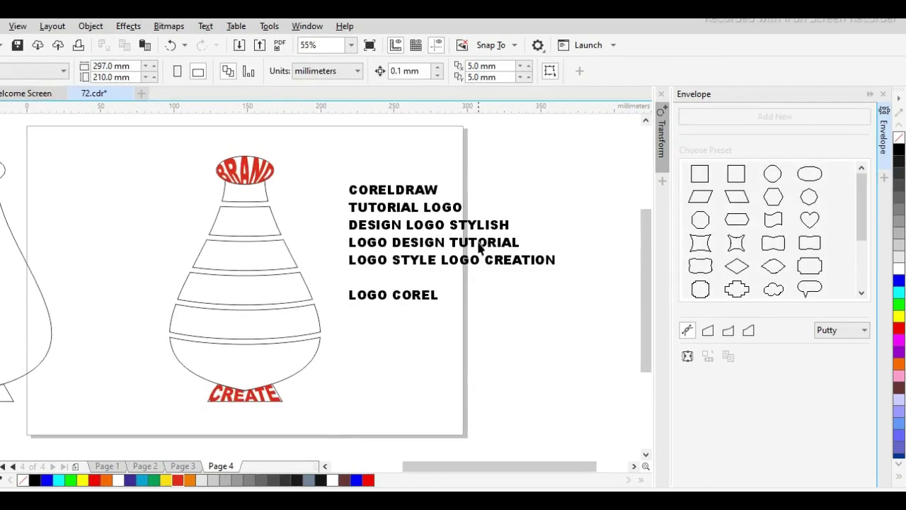
Step: Shape the text LOGO DESIGN TUTORIAL with an envelope created from the rounded section directly above the vase's foot, centring it there in both directions
left_click(478, 242)
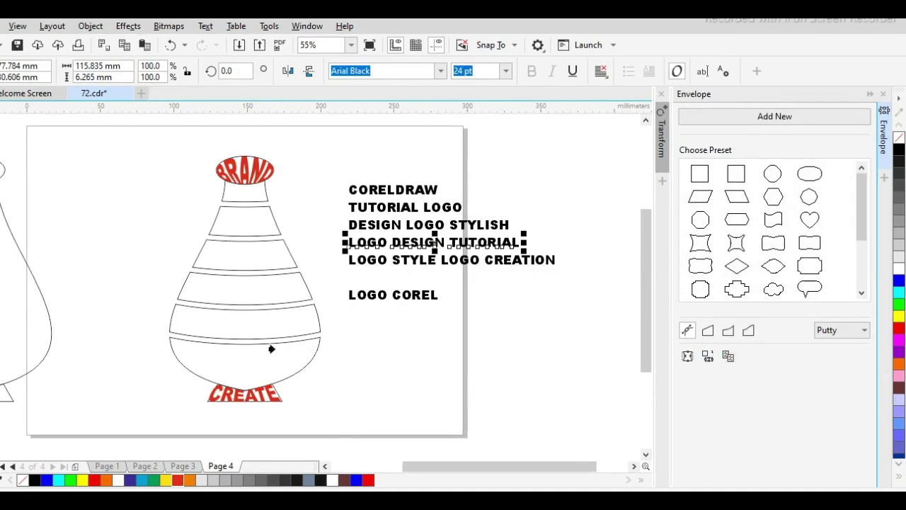
left_click(245, 364)
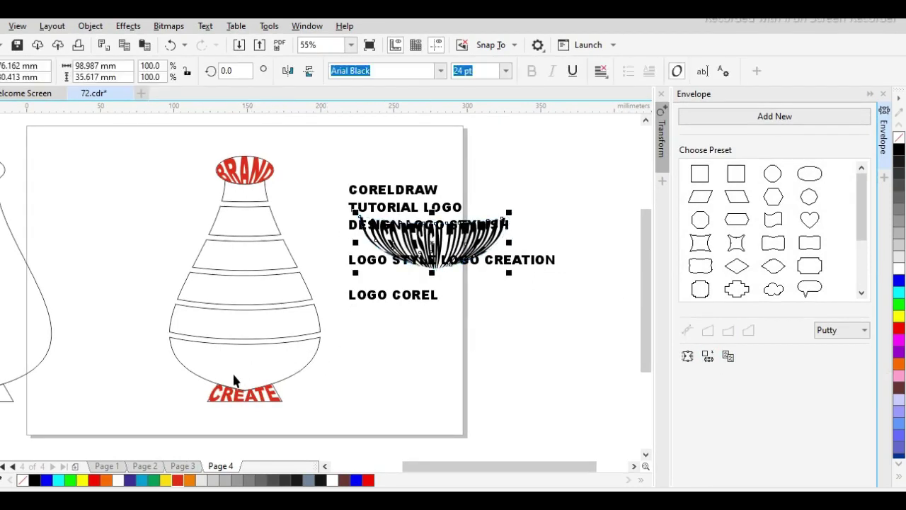
left_click(258, 366, "shift")
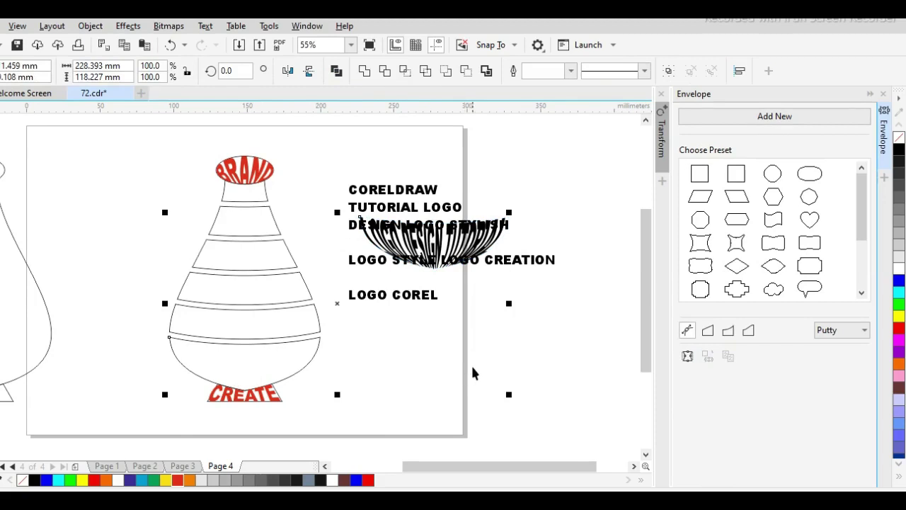
key("c")
key("e")
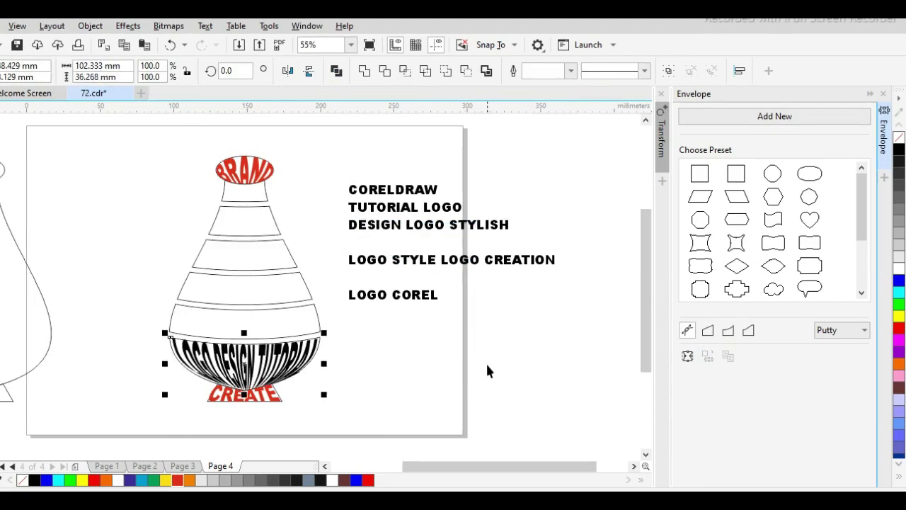
left_click(410, 345)
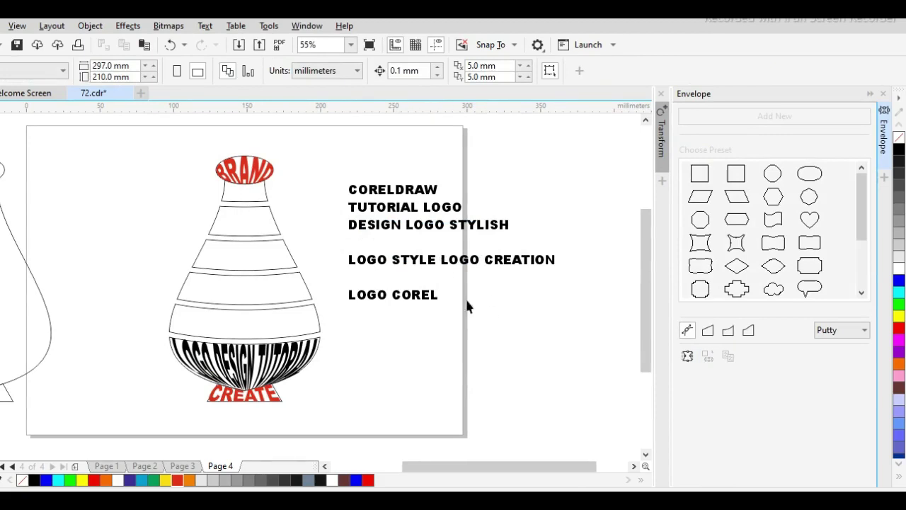
Step: Shape LOGO STYLE LOGO CREATION with an envelope created from the section directly above LOGO DESIGN TUTORIAL and centre it on that section in both directions
left_click(457, 263)
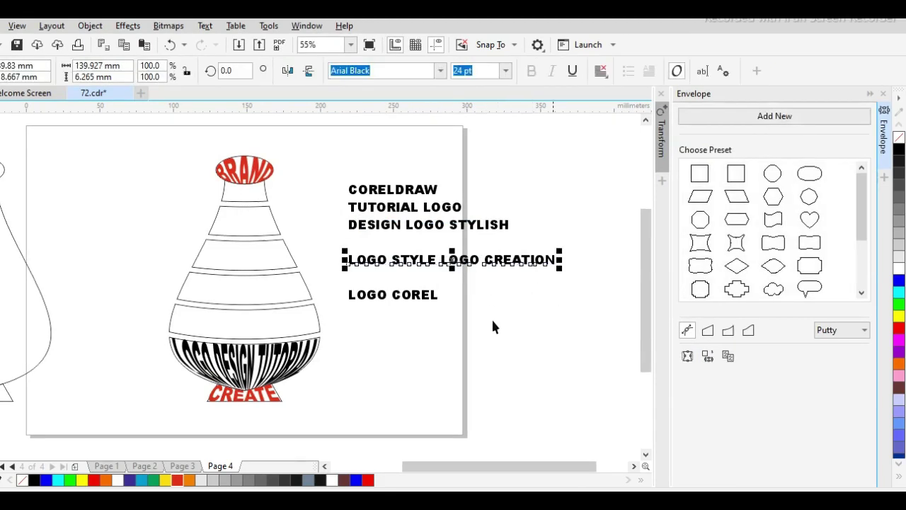
left_click(708, 356)
left_click(315, 330)
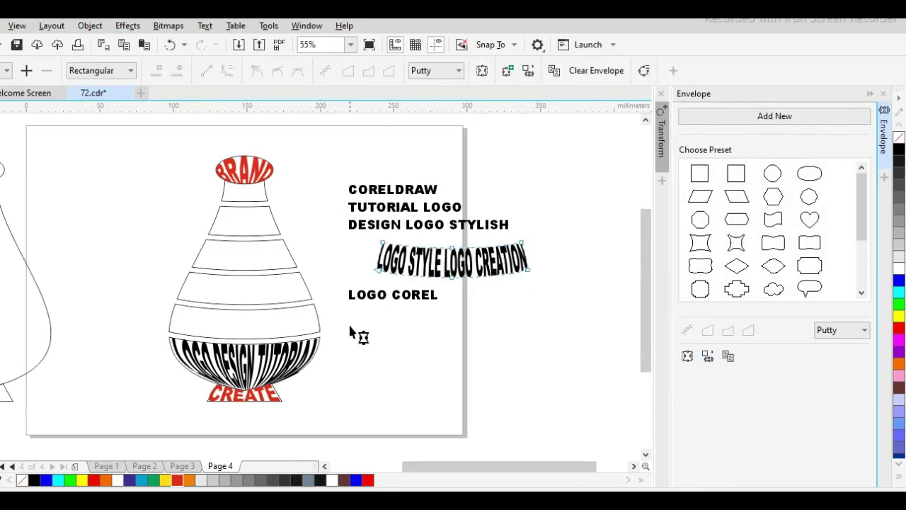
left_click(227, 332, "shift")
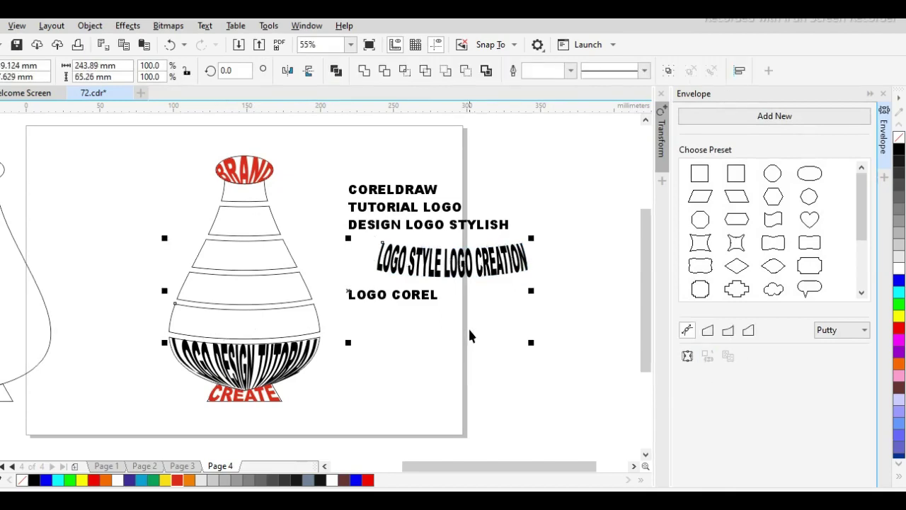
key("c")
key("e")
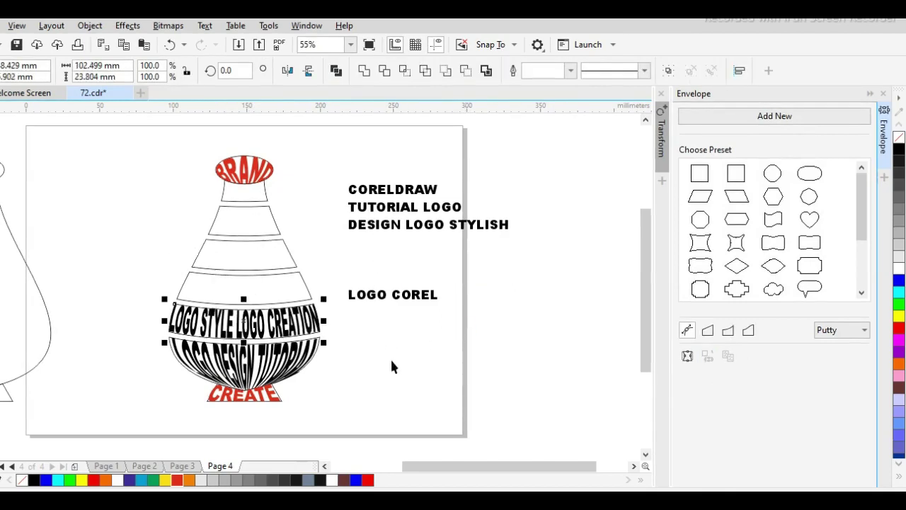
left_click(389, 359)
Step: Fill the shaped text LOGO STYLE LOGO CREATION orange
left_click(263, 334)
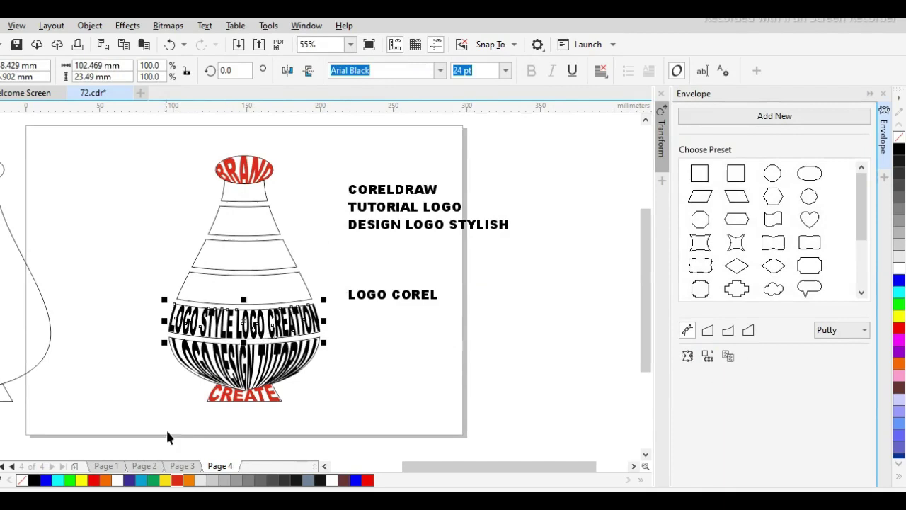
left_click(188, 480)
left_click(378, 364)
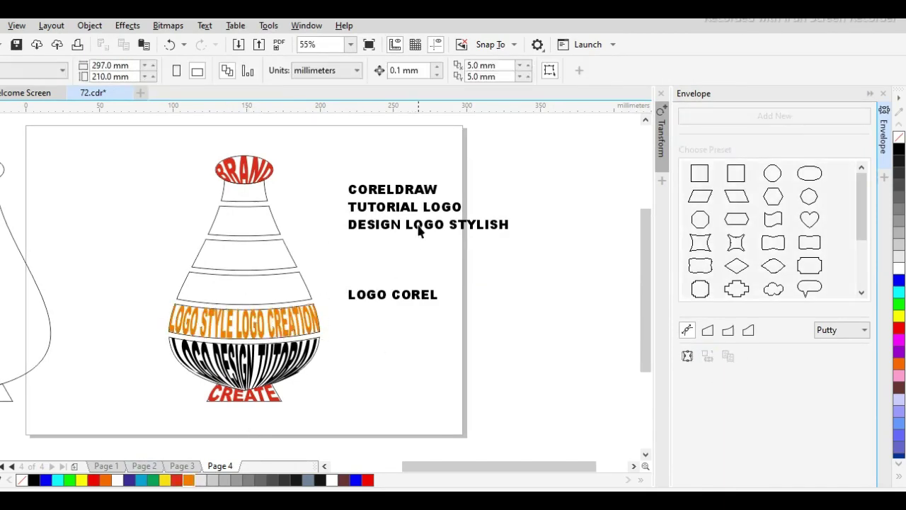
Step: Shape DESIGN LOGO STYLISH with an envelope created from the section directly above the orange text and centre it on that section in both directions
left_click(424, 224)
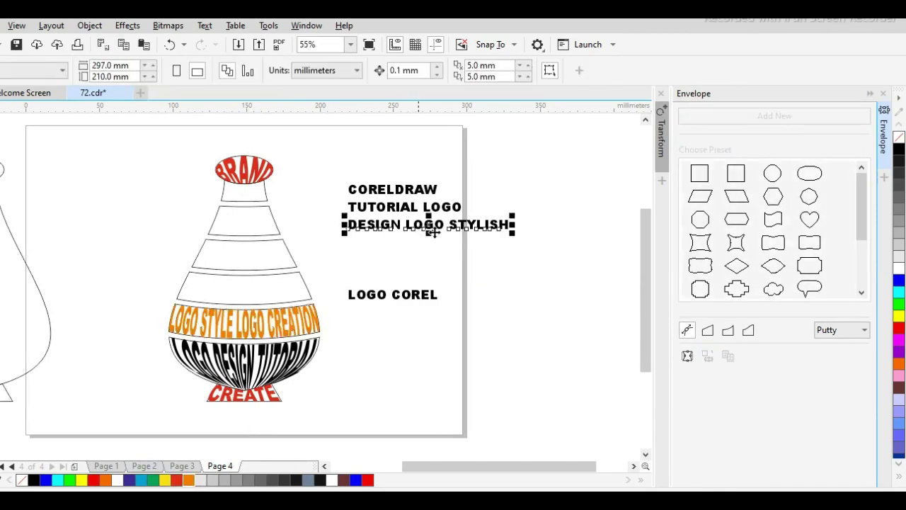
left_click(215, 286)
key("space")
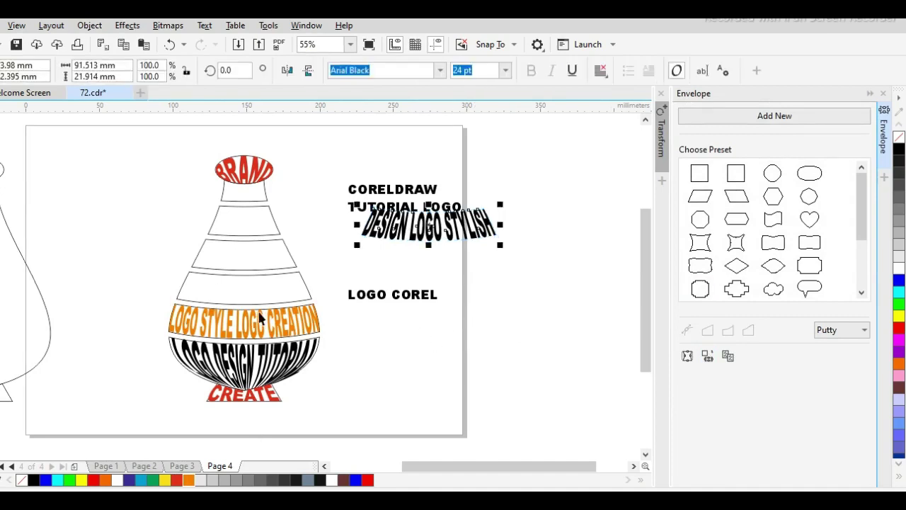
left_click(279, 297, "shift")
key("c")
key("e")
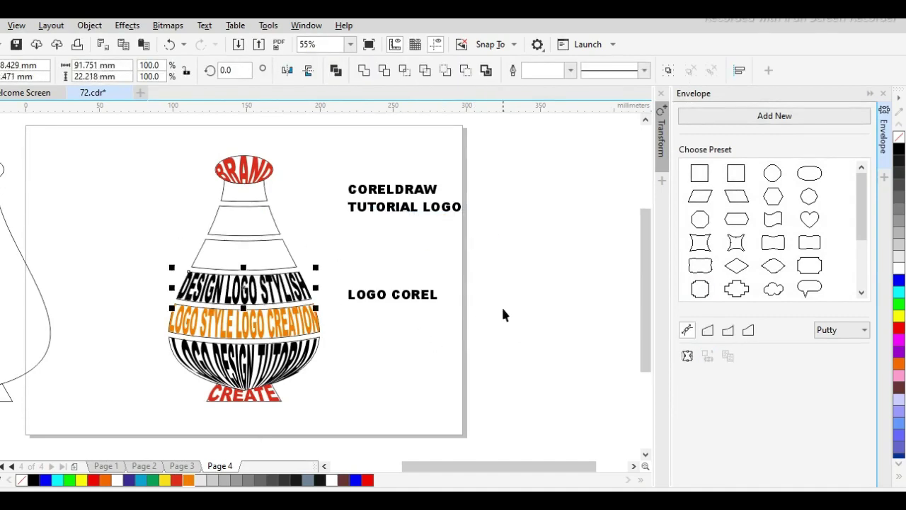
left_click(269, 309)
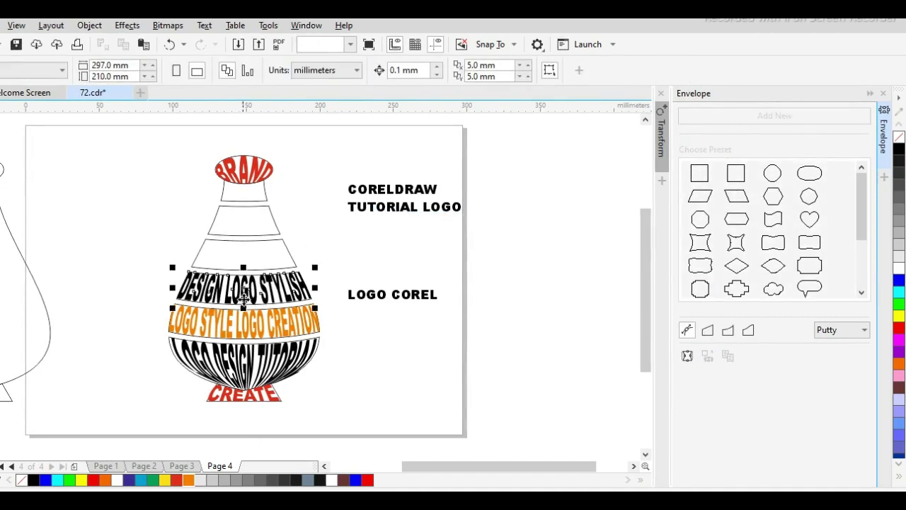
Step: Fill the shaped text DESIGN LOGO STYLISH blue
left_click(244, 296)
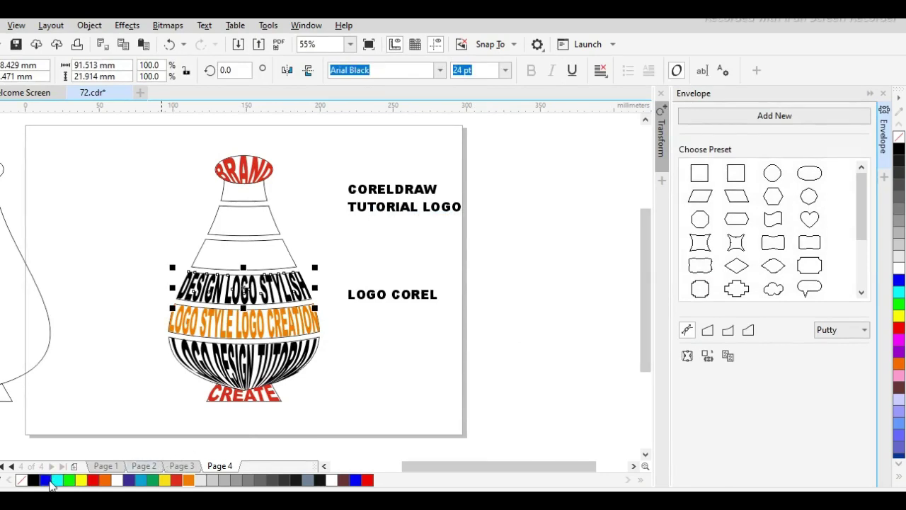
left_click(45, 480)
left_click(457, 374)
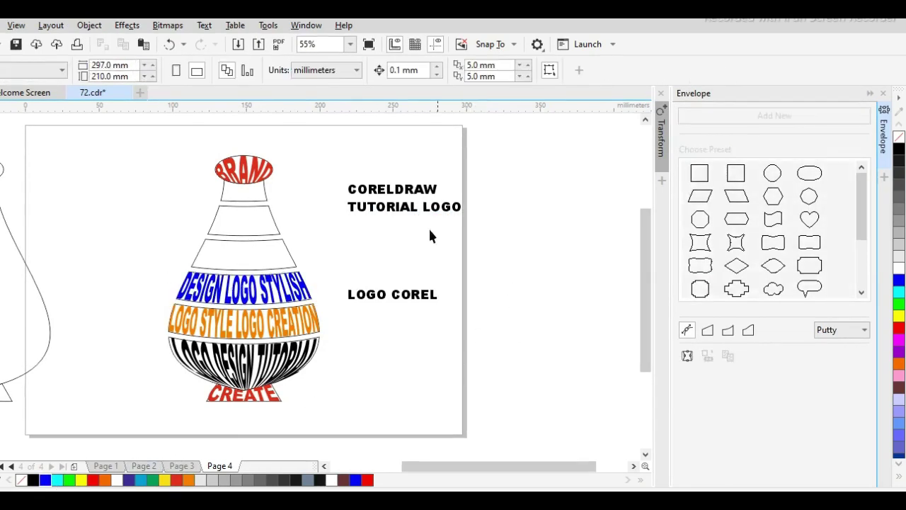
Step: Shape TUTORIAL LOGO with an envelope created from the section directly above the blue text and centre it on that section in both directions
left_click(393, 216)
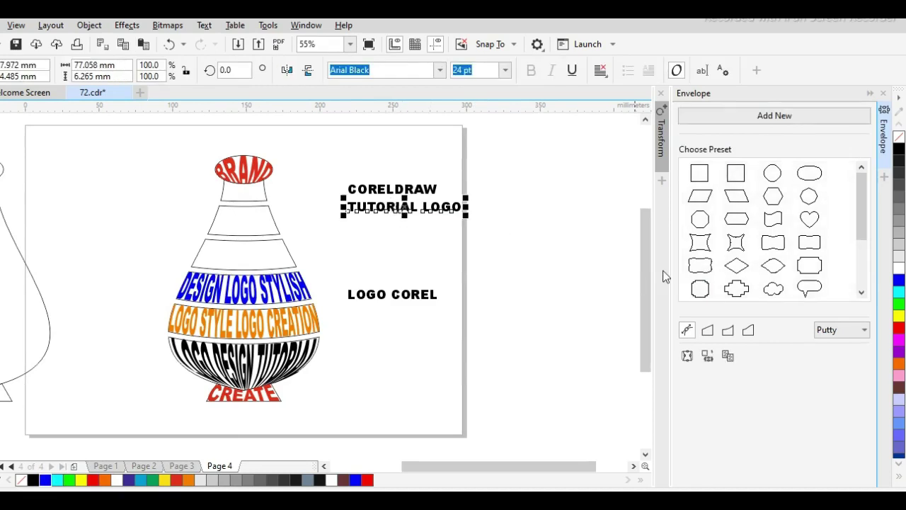
left_click(687, 356)
key("space")
left_click(257, 269, "shift")
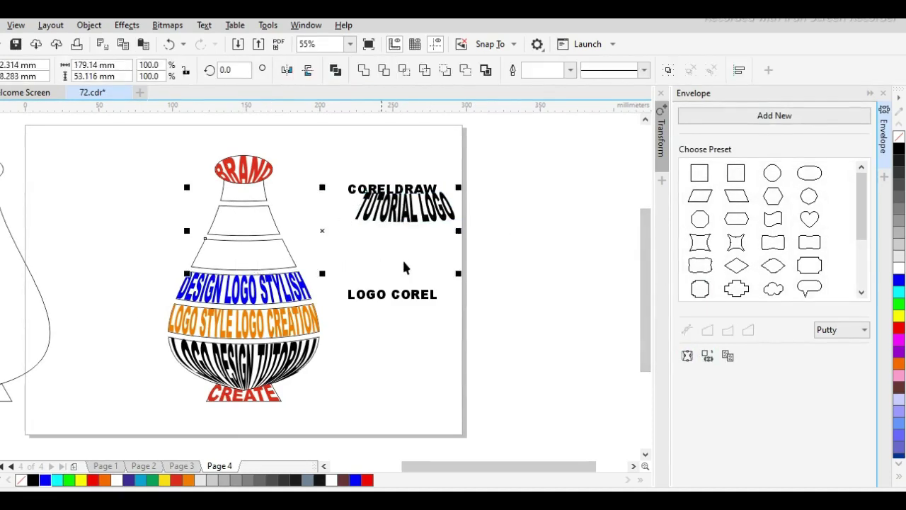
key("e")
key("c")
key("Escape")
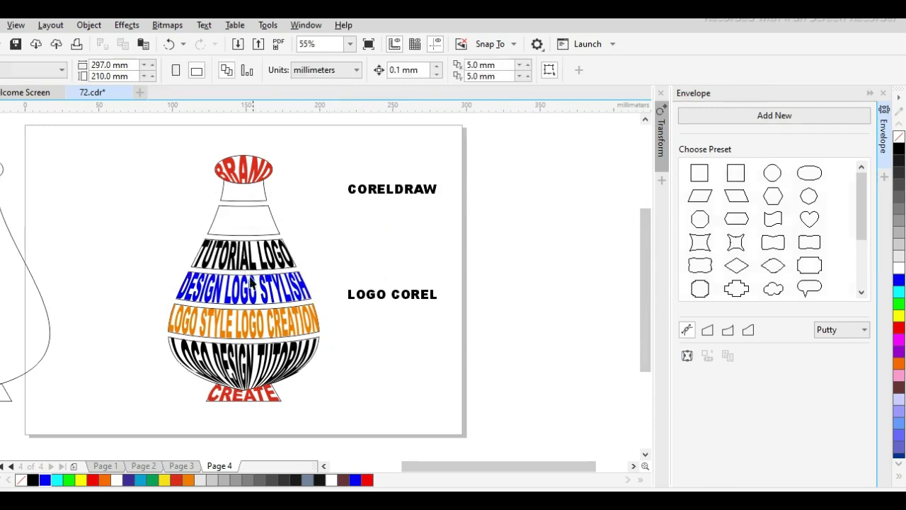
Step: Fill the shaped text TUTORIAL LOGO orange
left_click(244, 263)
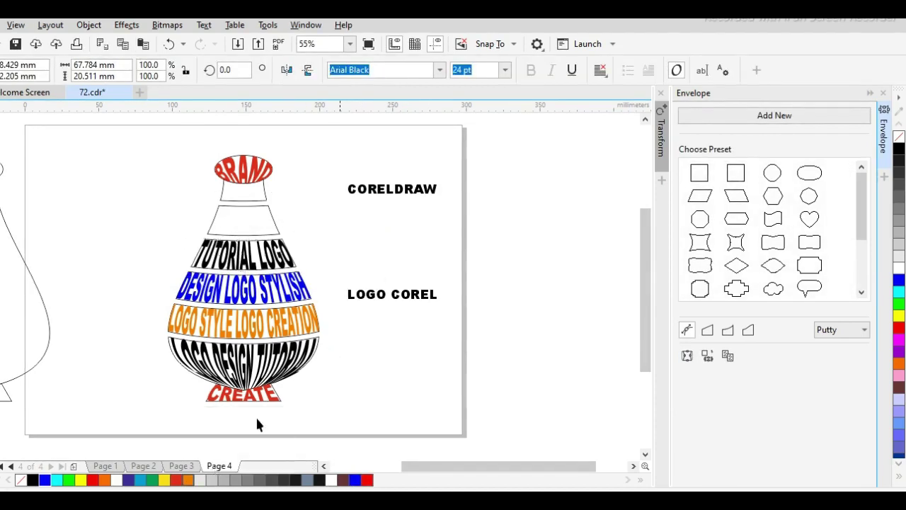
left_click(189, 480)
left_click(394, 245)
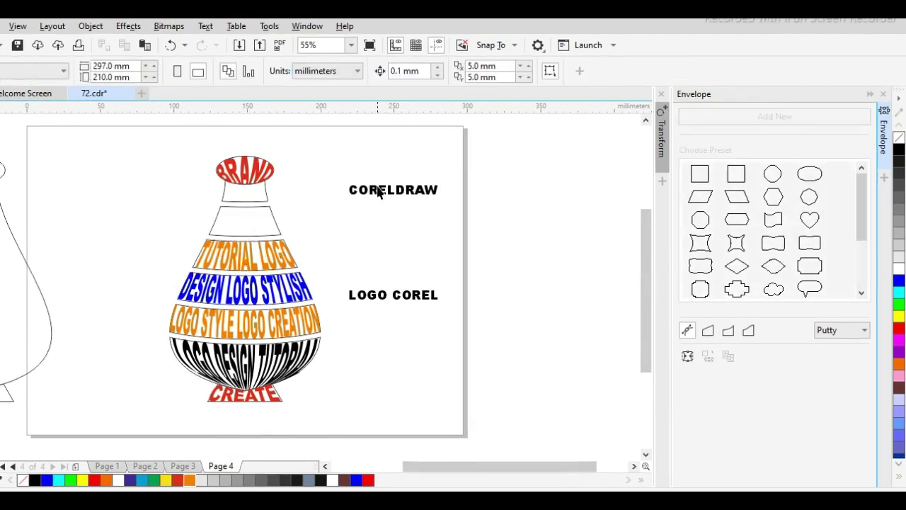
Step: Fit CORELDRAW centred into the section directly below the vase's neck, using an envelope created from that section, and fill it green
left_click(380, 191)
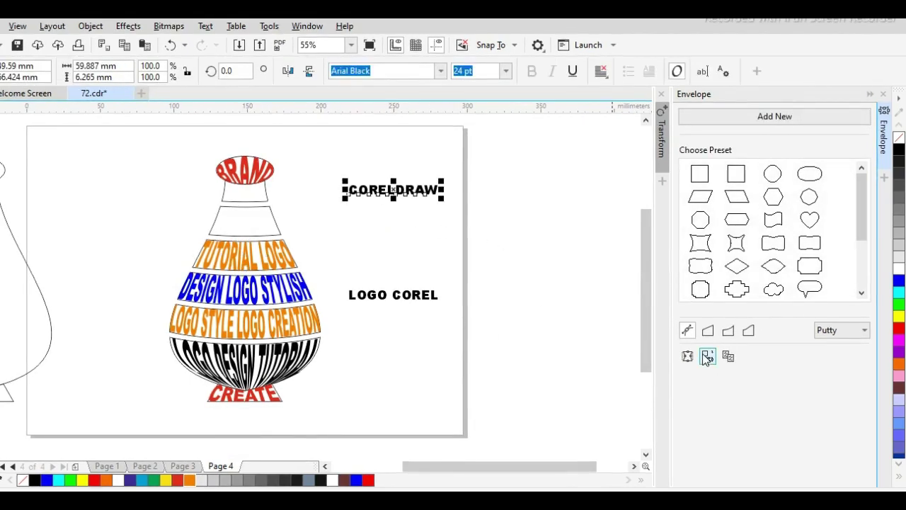
key("space")
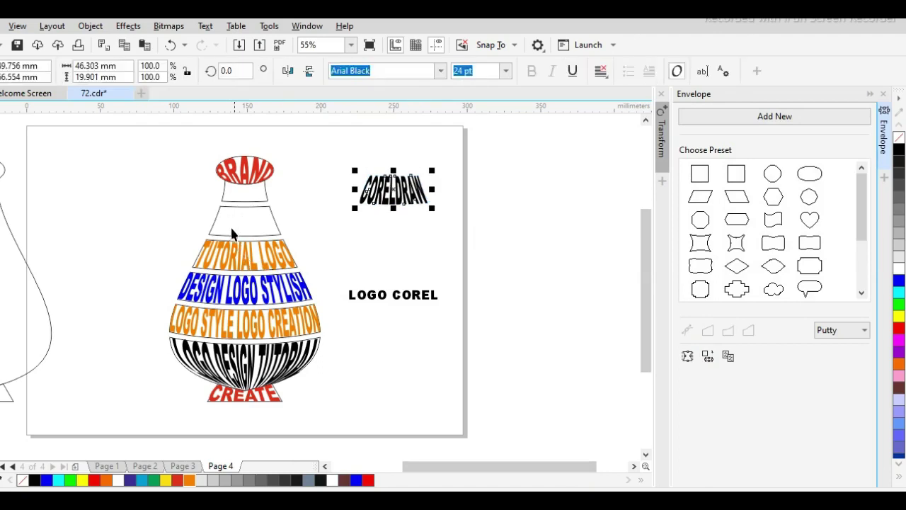
left_click(233, 228, "shift")
key("c")
key("e")
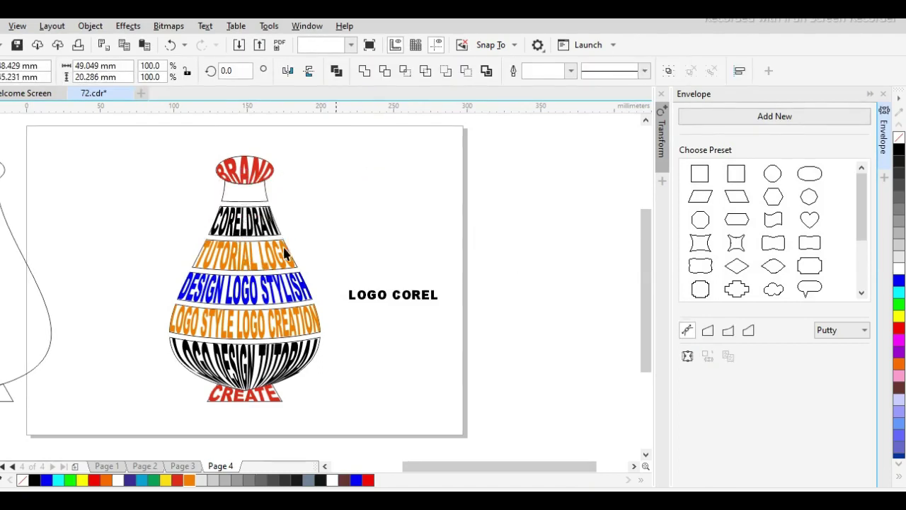
key("Escape")
left_click(268, 227)
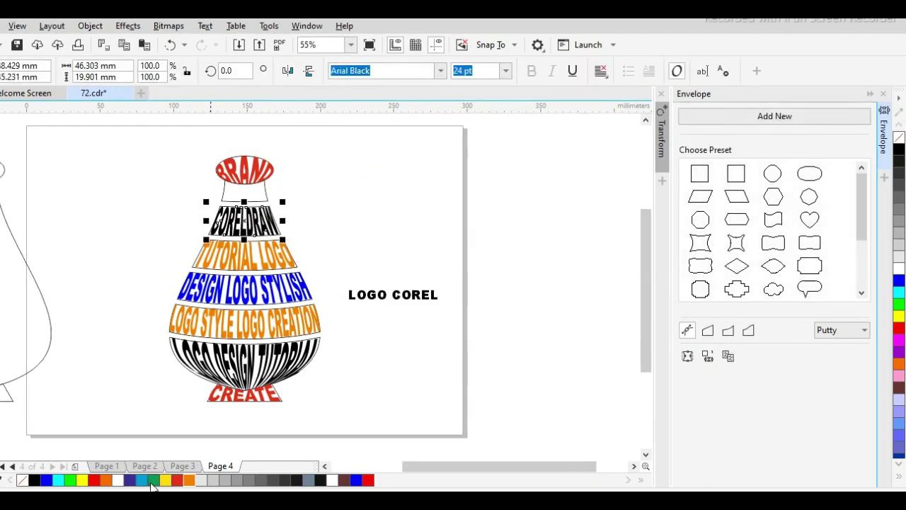
left_click(153, 480)
Step: Fit LOGO COREL centred into the vase's neck, using an envelope created from the neck section, and fill it light blue
left_click(386, 295)
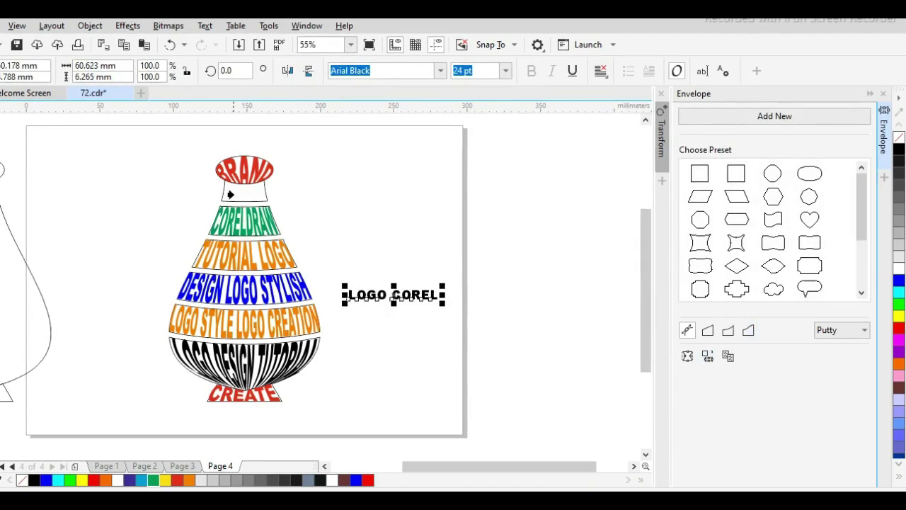
left_click(230, 194)
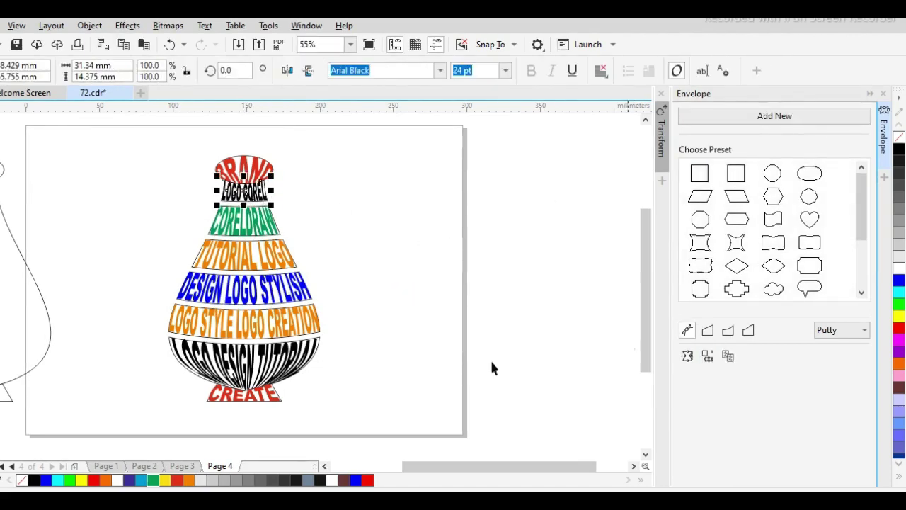
left_click(105, 481)
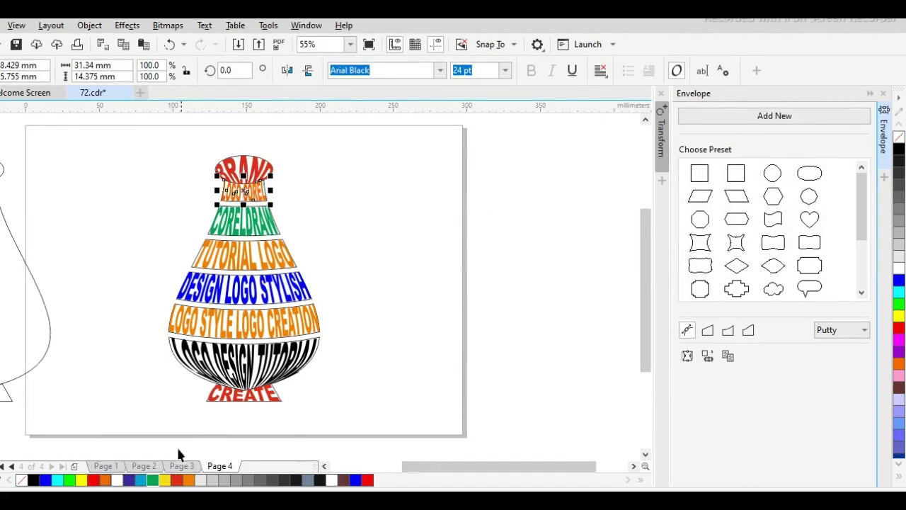
left_click(153, 481)
left_click(142, 481)
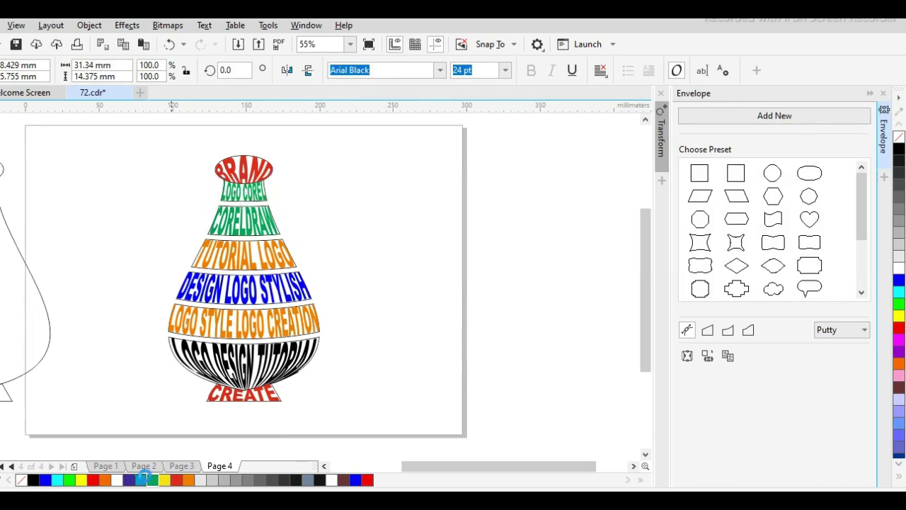
left_click(412, 369)
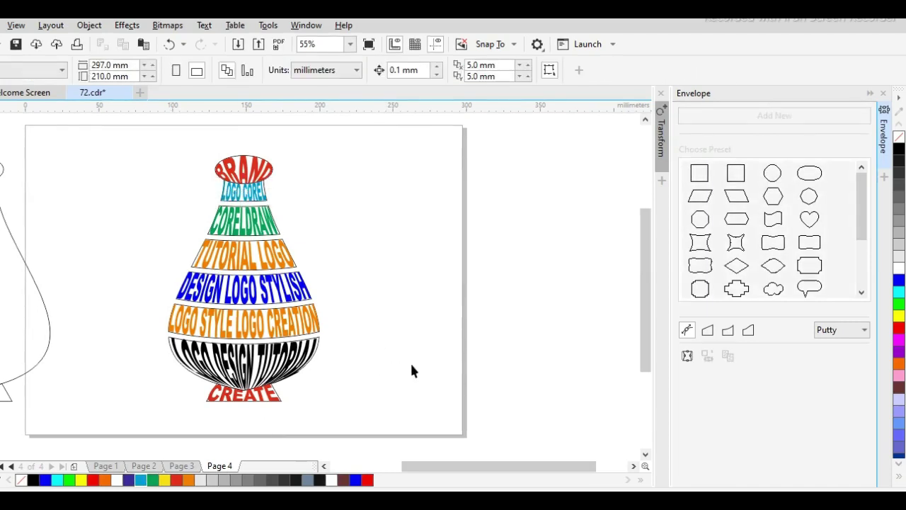
Step: Fill the shaped text LOGO DESIGN TUTORIAL above the vase's foot blue
left_click(268, 382)
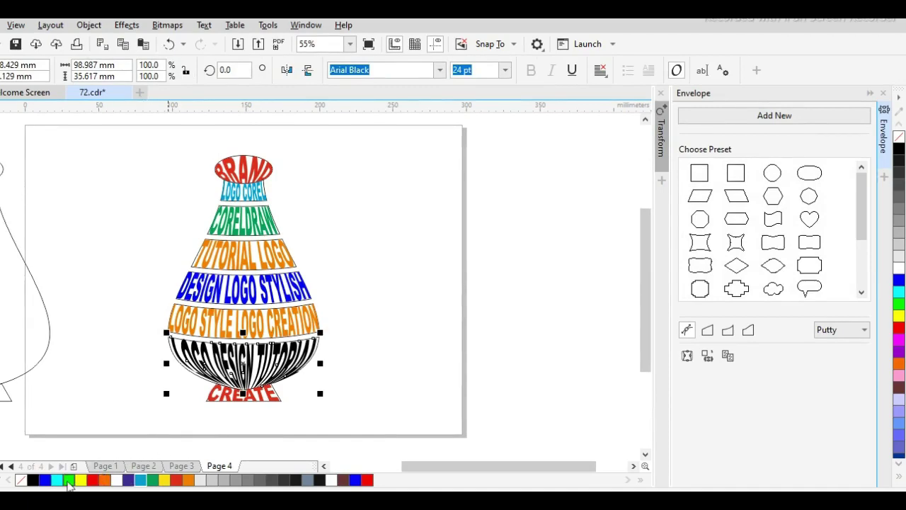
left_click(44, 480)
left_click(389, 362)
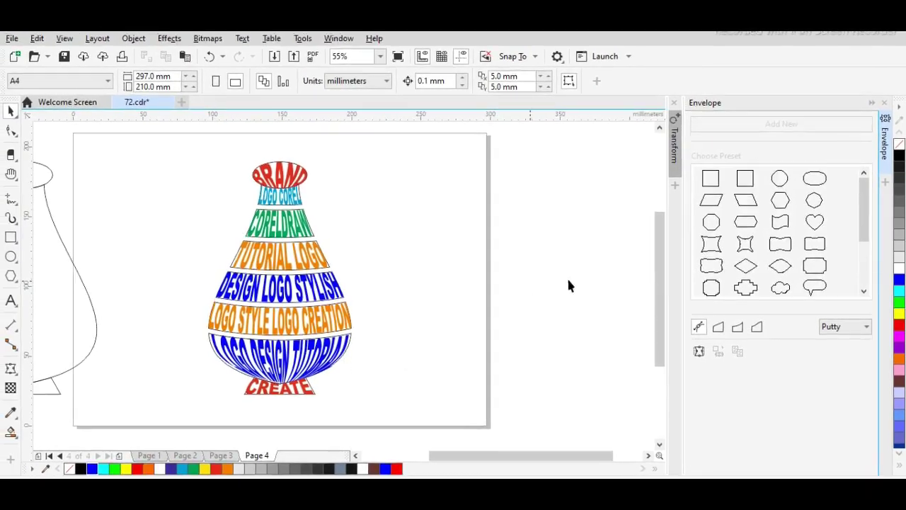
Step: Duplicate the complete coloured vase logo with its section outlines about 127 mm to the right at the same height
left_click(872, 103)
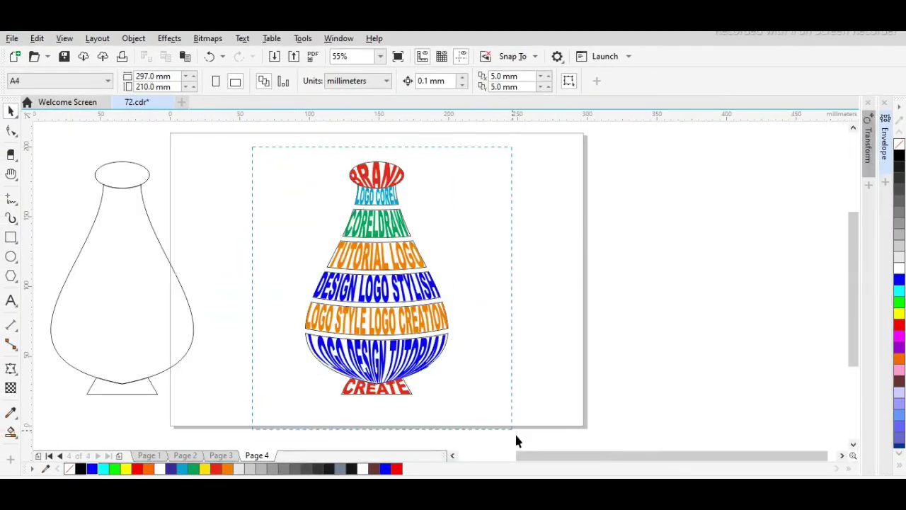
left_click(400, 377)
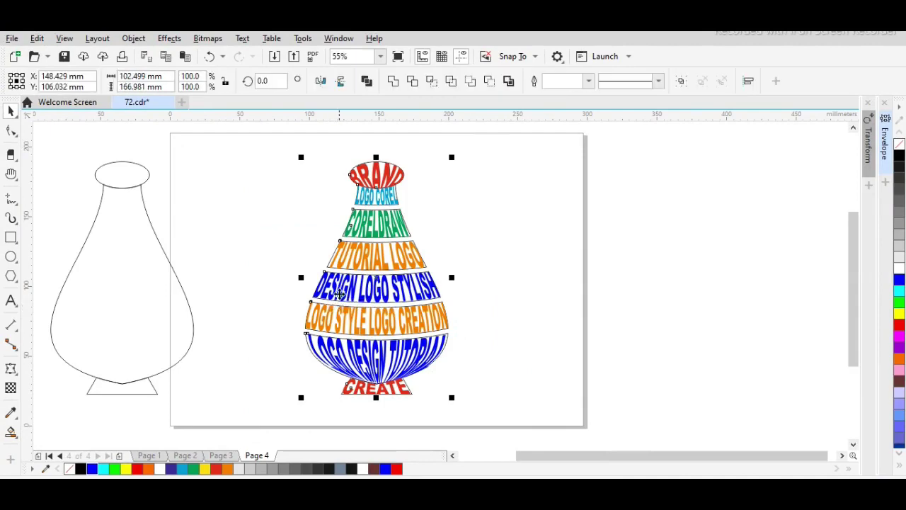
left_click_drag(340, 292, 515, 302)
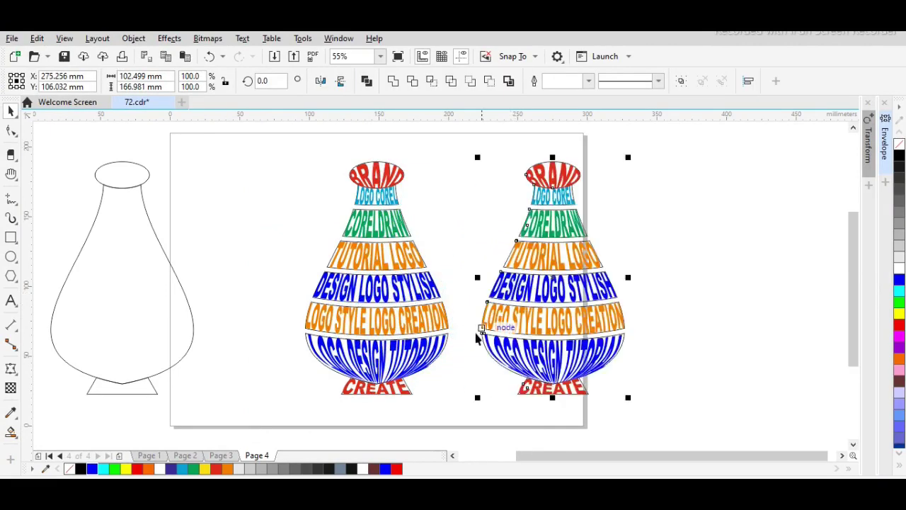
Step: Move the original vase logo horizontally to the left side of the page
key("h")
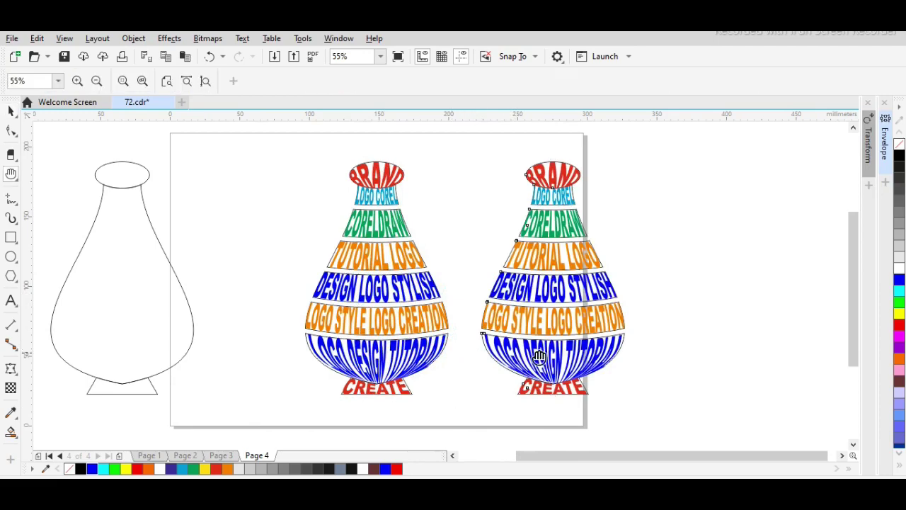
left_click_drag(539, 358, 443, 366)
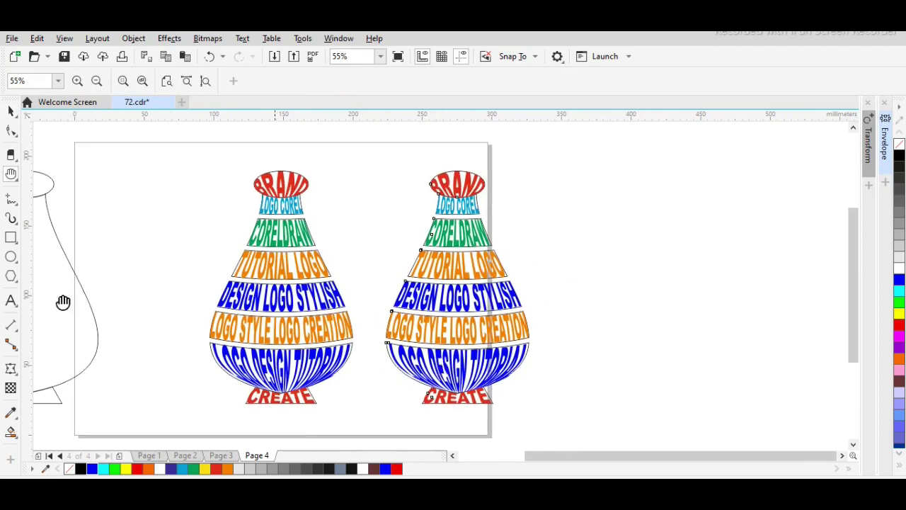
key("space")
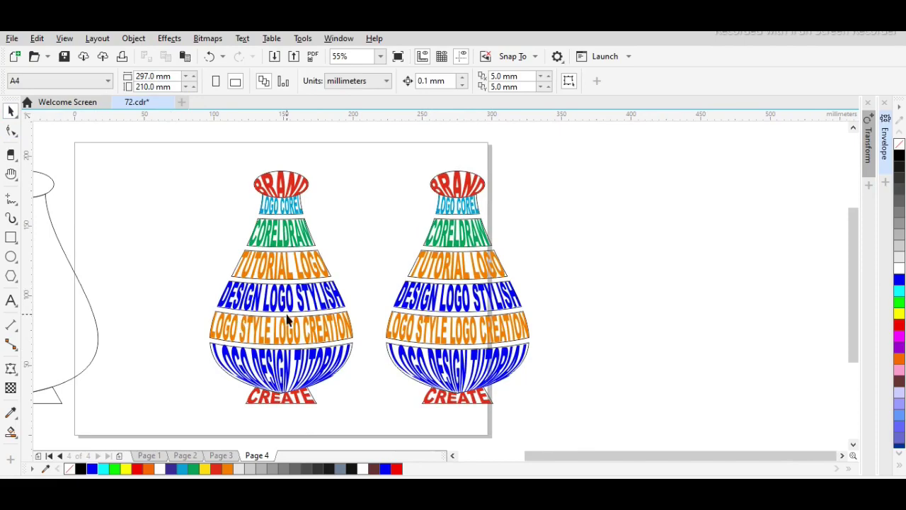
left_click_drag(202, 200, 393, 436)
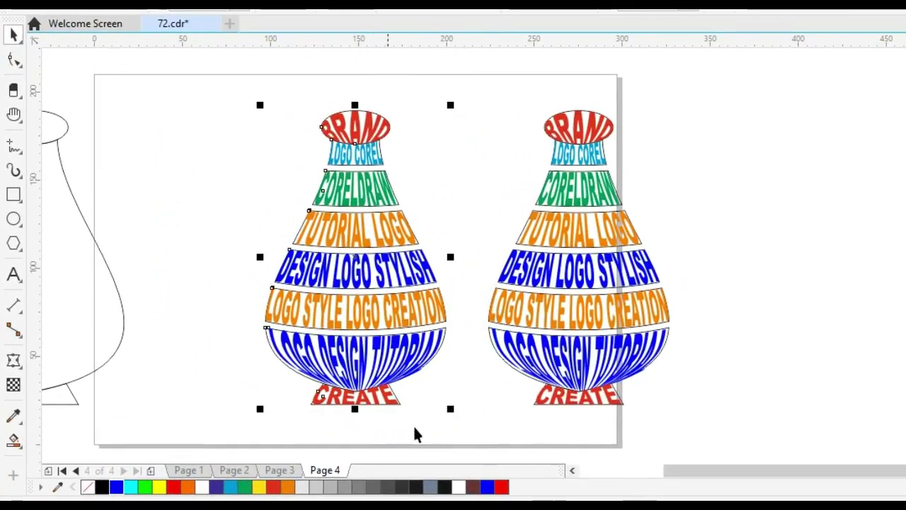
left_click(429, 419)
left_click(384, 307)
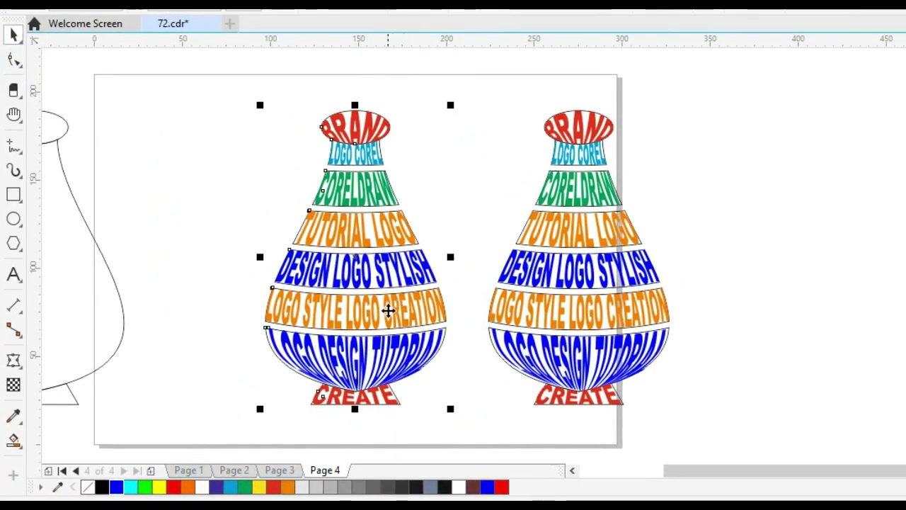
left_click_drag(384, 307, 250, 318)
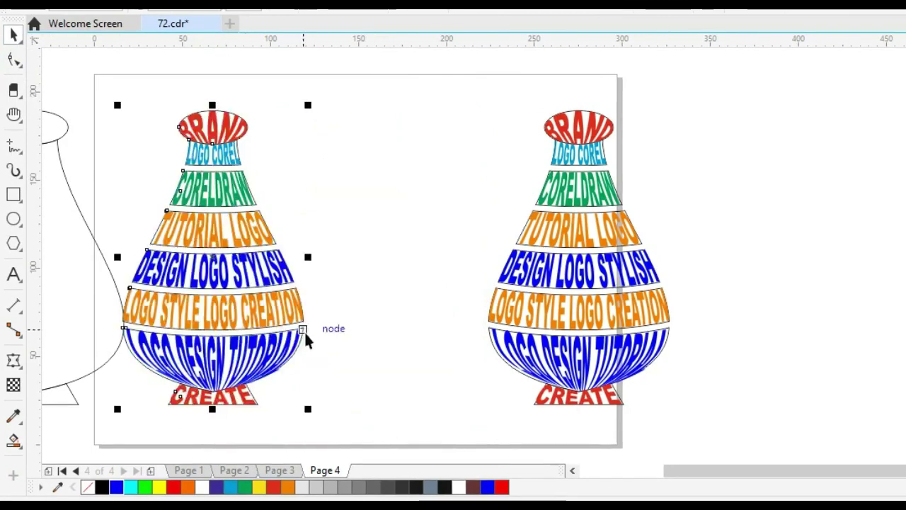
left_click(333, 357)
Step: Move the whole duplicate vase logo leftward so it sits entirely on the page beside the original
left_click(615, 308)
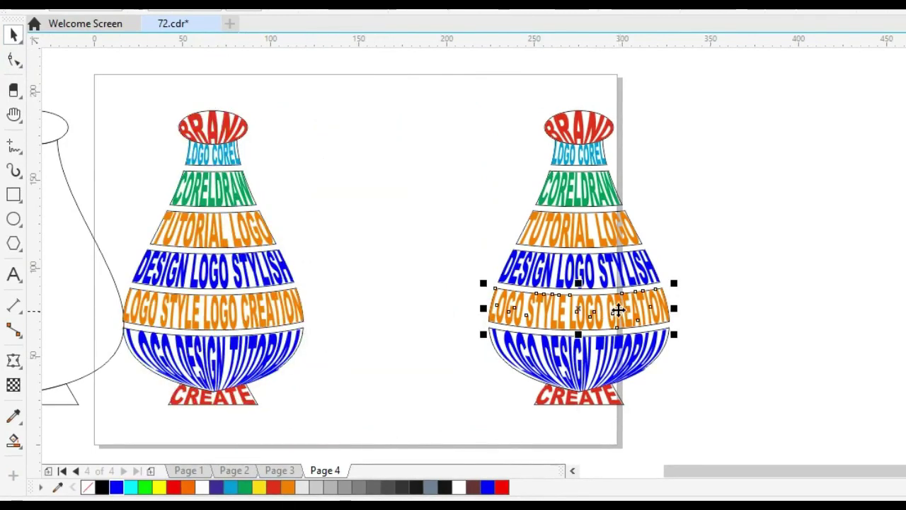
left_click_drag(441, 99, 772, 447)
left_click_drag(656, 325, 510, 324)
left_click(601, 368)
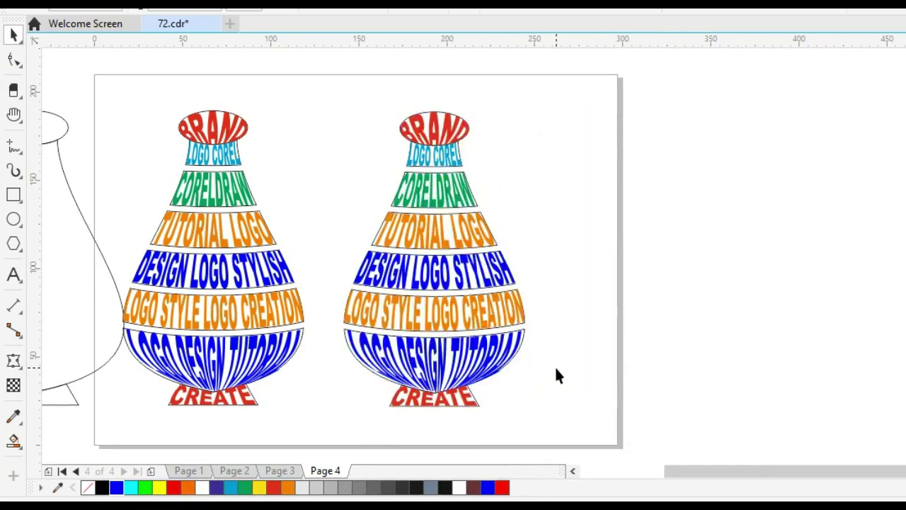
Step: Move the plain vase outline across to the right of the duplicate logo, overlapping the page's right edge
left_click(73, 322)
left_click_drag(73, 321, 700, 342)
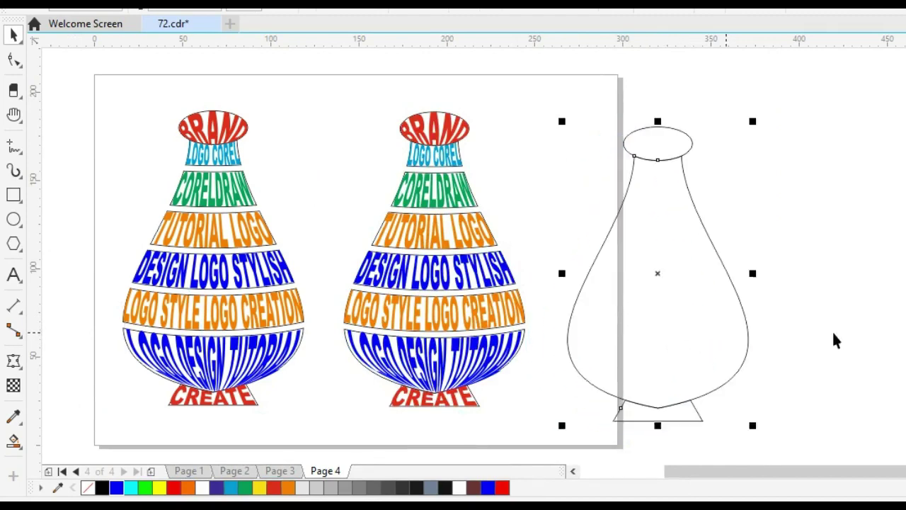
left_click(520, 410)
Step: Delete the section outlines around CREATE and LOGO DESIGN TUTORIAL in the duplicate logo, keeping the text
key("z")
left_click_drag(288, 111, 620, 441)
left_click_drag(371, 155, 777, 442)
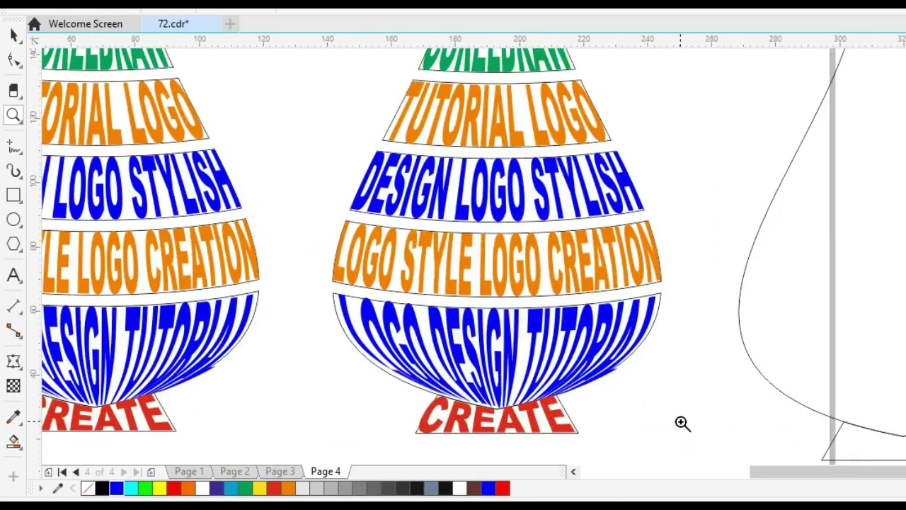
key("space")
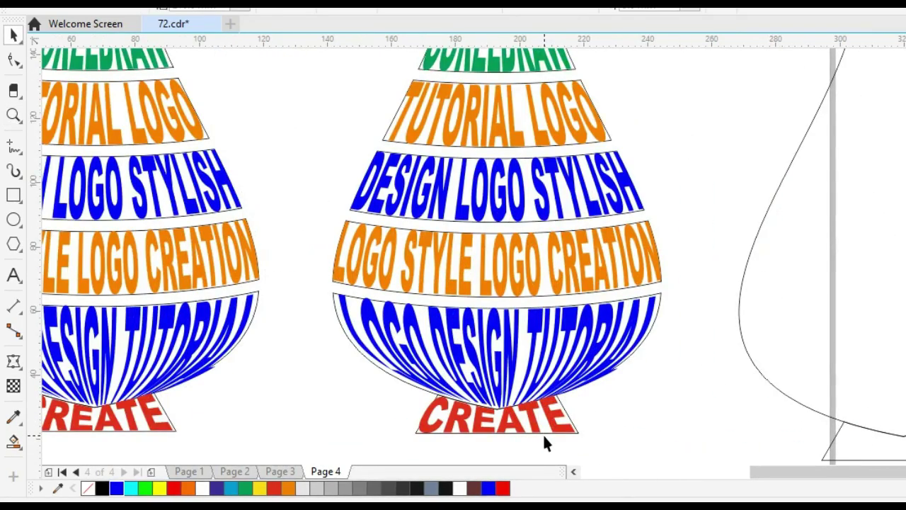
left_click(542, 430)
key("Delete")
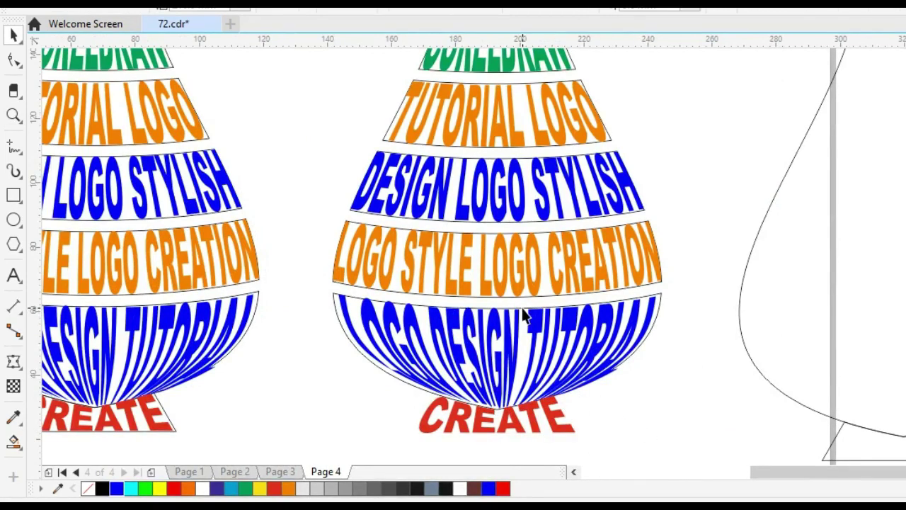
left_click(552, 319)
key("Delete")
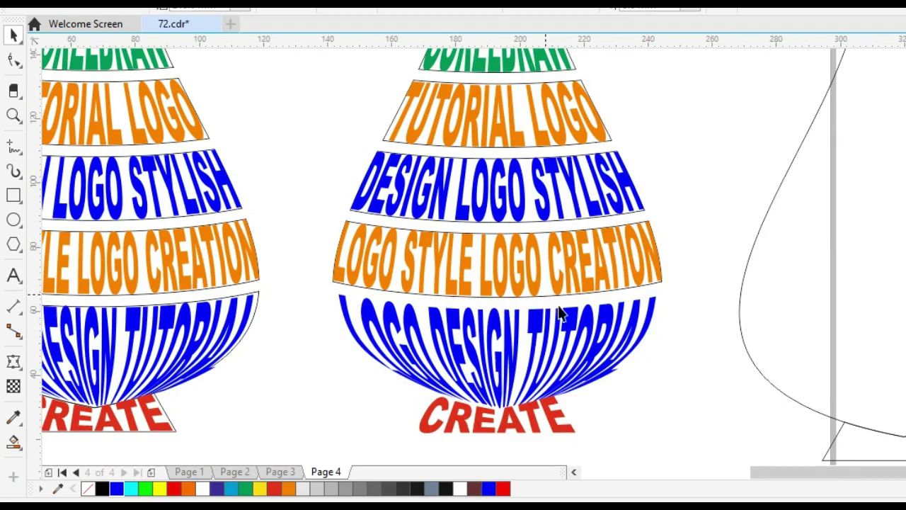
Step: Delete the duplicate's section outlines around LOGO STYLE LOGO CREATION, DESIGN LOGO STYLISH, TUTORIAL LOGO and CORELDRAW
left_click(596, 291)
key("Delete")
left_click(528, 218)
key("Delete")
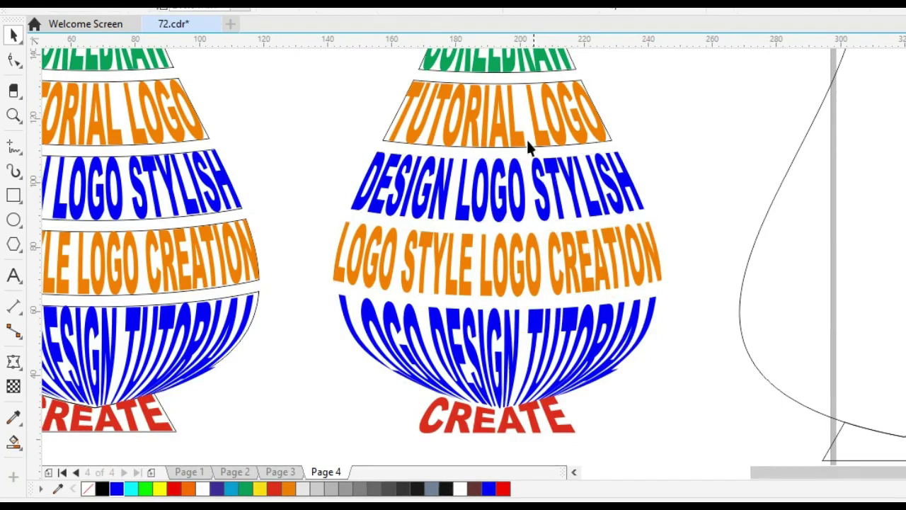
left_click(536, 147)
key("Delete")
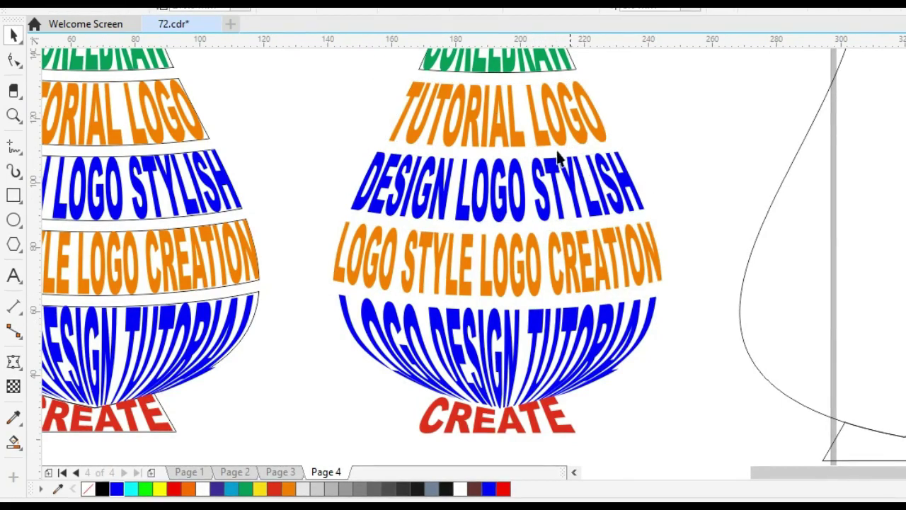
left_click(515, 70)
key("Delete")
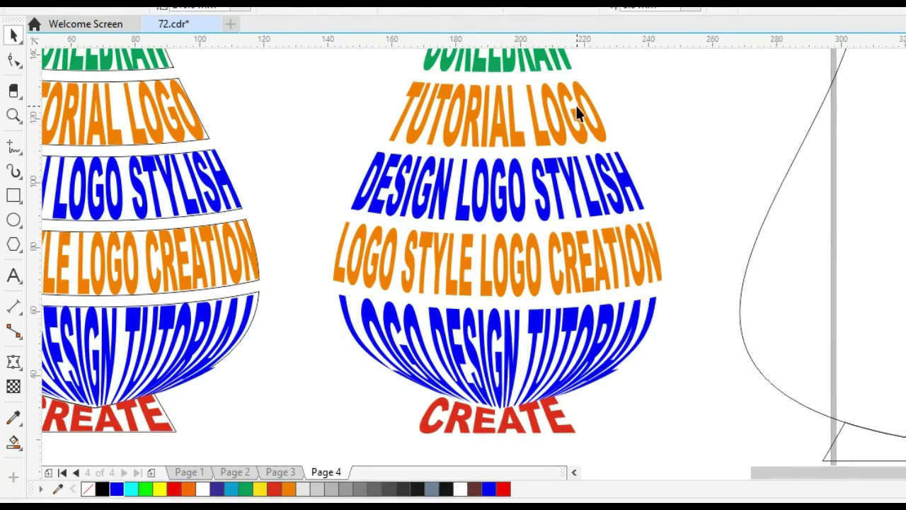
Step: Delete the neck outline around LOGO COREL and the ellipse around BRAND in the duplicate logo
key("h")
left_click_drag(570, 146, 580, 259)
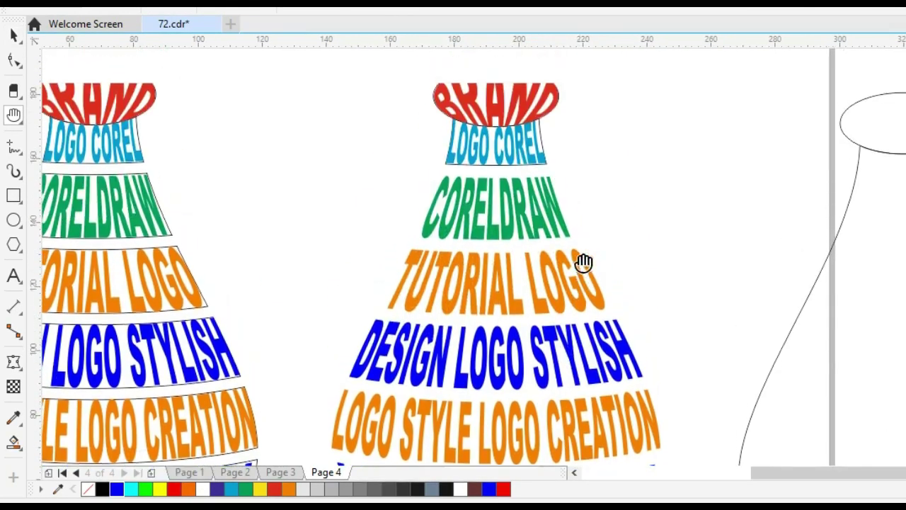
key("space")
left_click(500, 165)
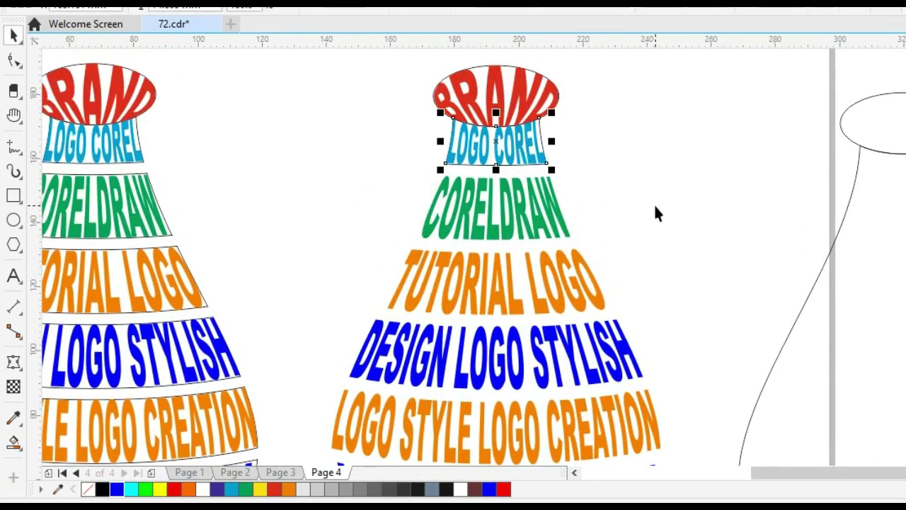
key("Delete")
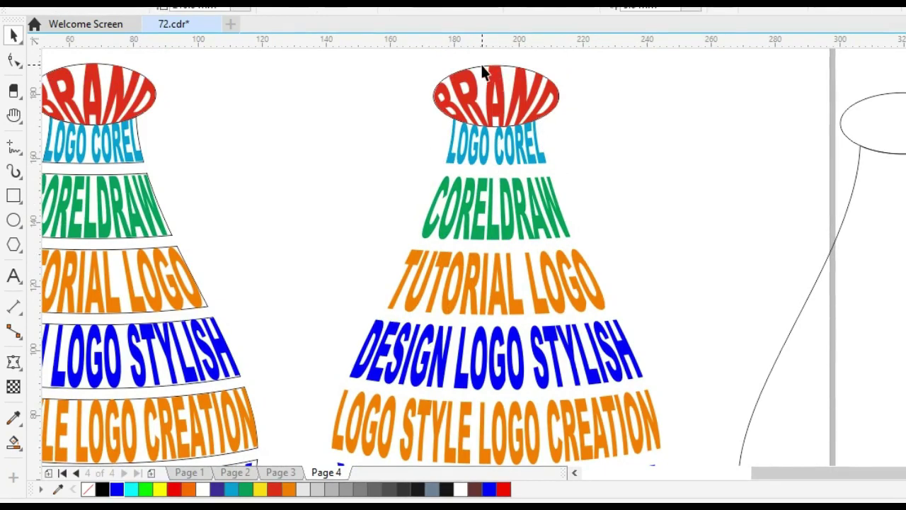
left_click(483, 71)
key("Delete")
Step: Add a drop shadow to the plain vase outline, offset about 104 mm to the right and 2 mm up
key("z")
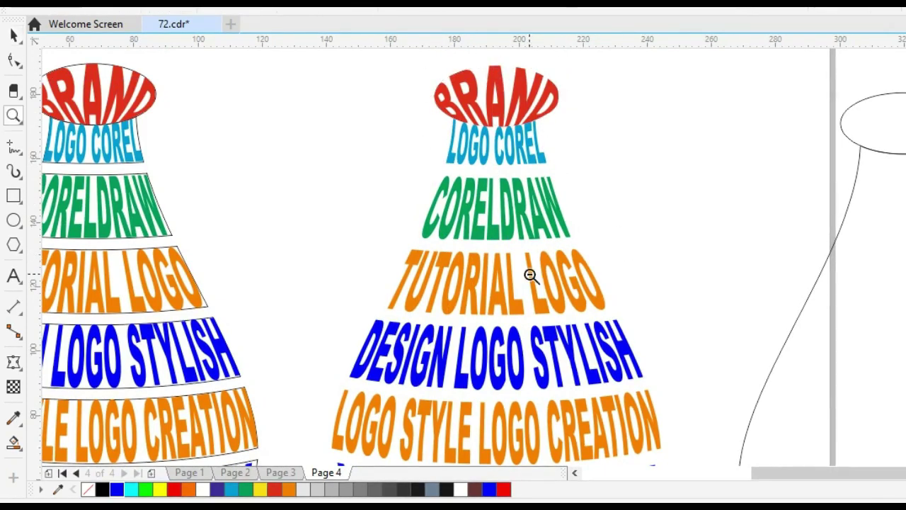
scroll(531, 276, "down", 1)
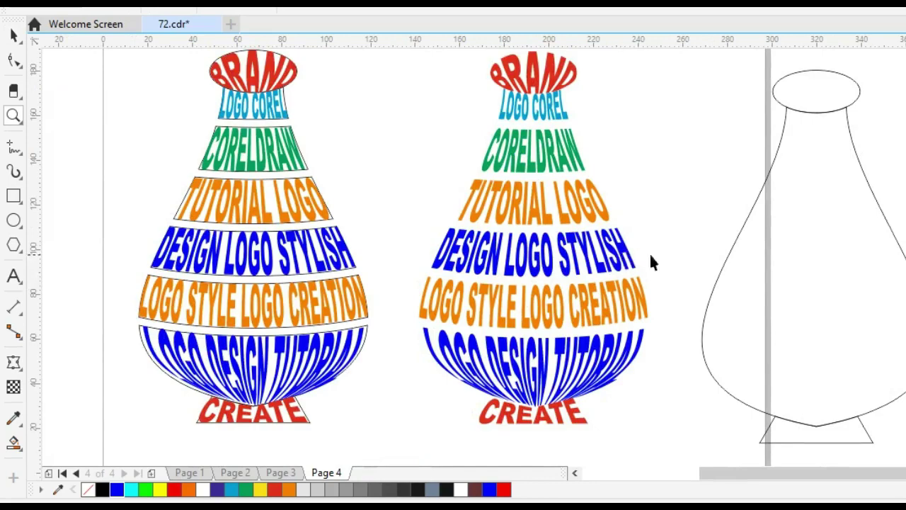
key("h")
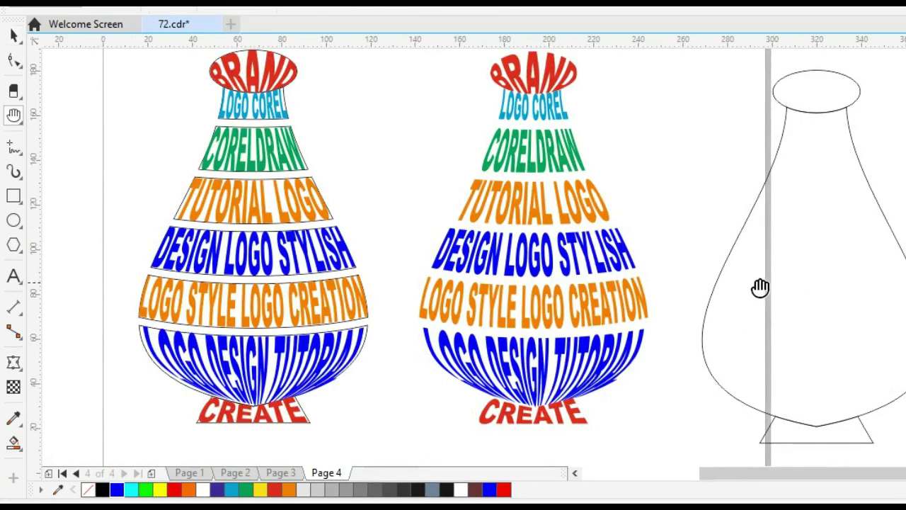
left_click_drag(760, 287, 454, 289)
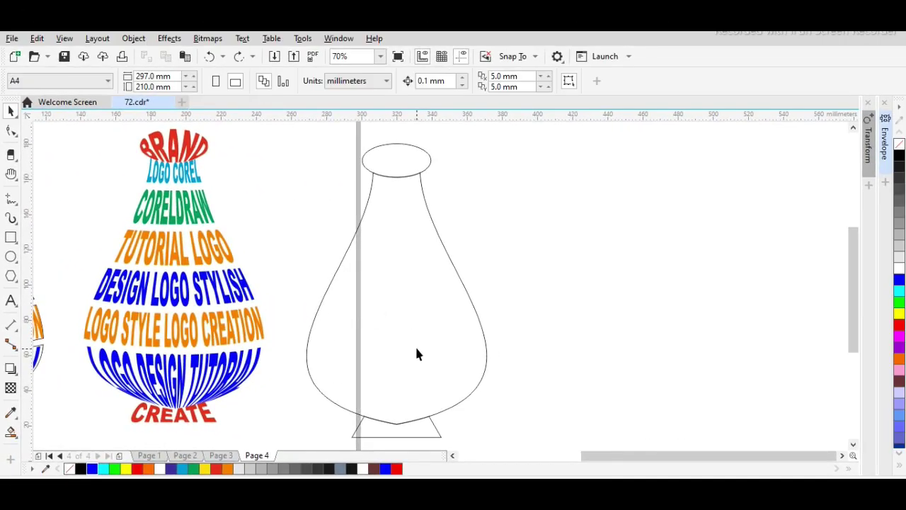
left_click(416, 354)
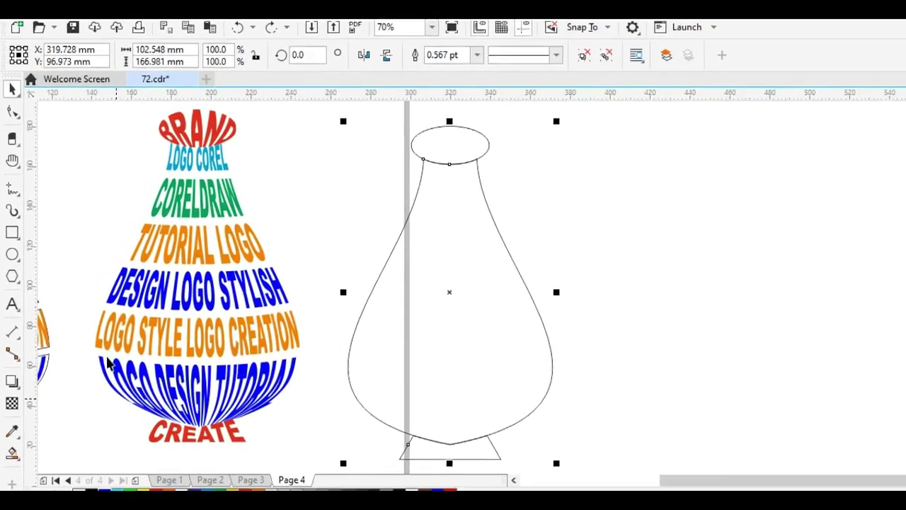
left_click(12, 382)
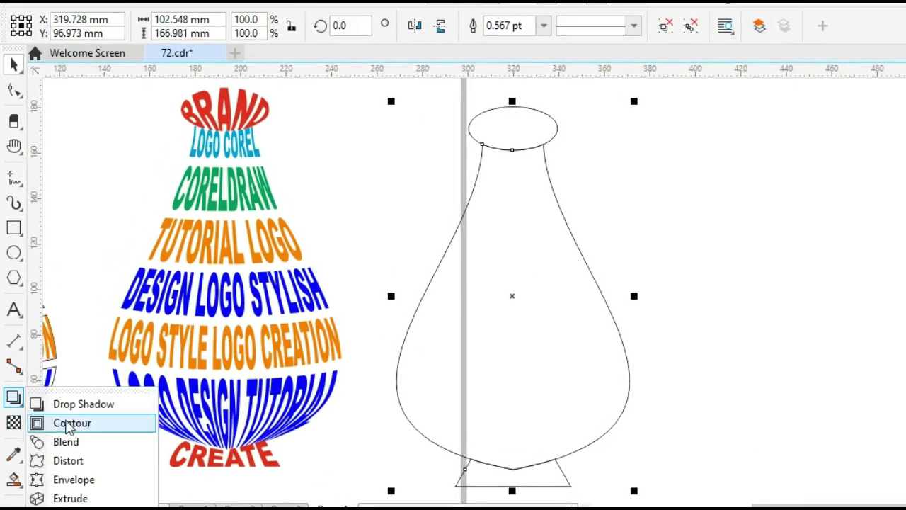
left_click(71, 403)
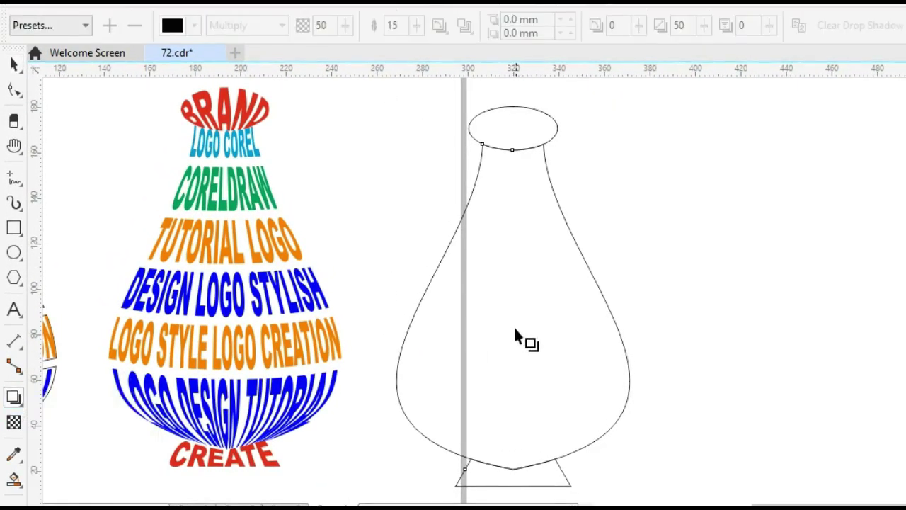
left_click_drag(514, 322, 867, 290)
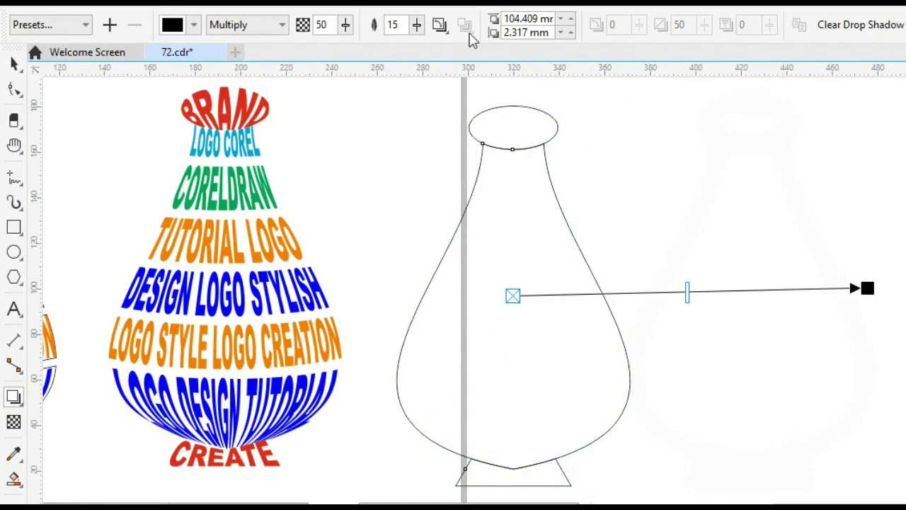
Step: Set the vase shadow's feathering direction to Middle and its opacity to 45
left_click(441, 26)
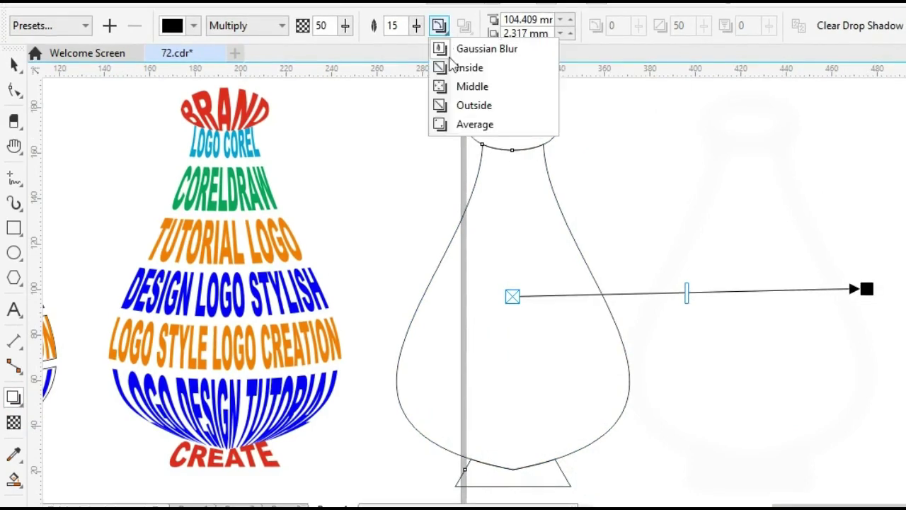
left_click(470, 88)
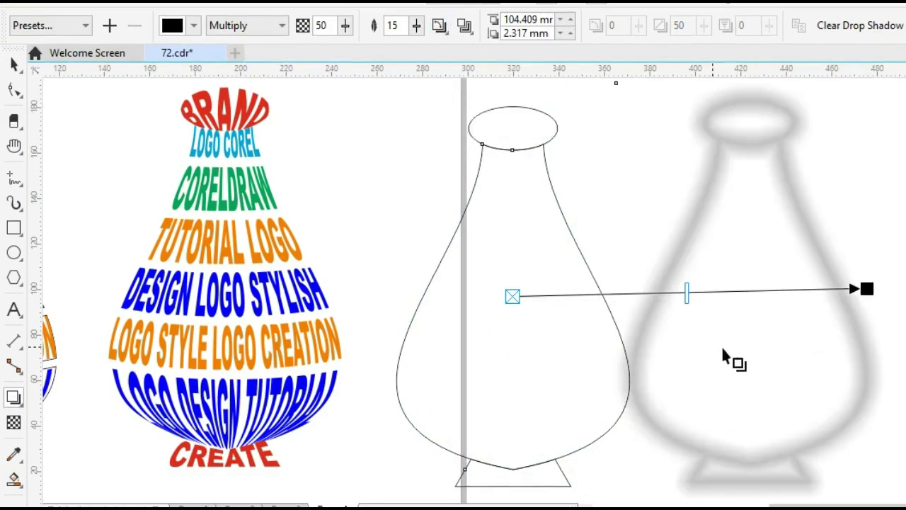
left_click_drag(688, 293, 668, 295)
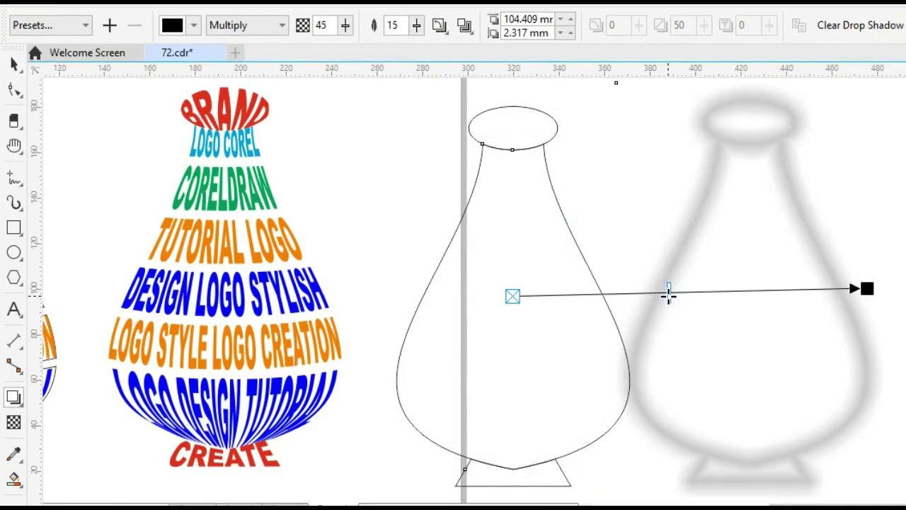
Step: Break the drop shadow apart from the plain vase outline
key("space")
right_click(711, 192)
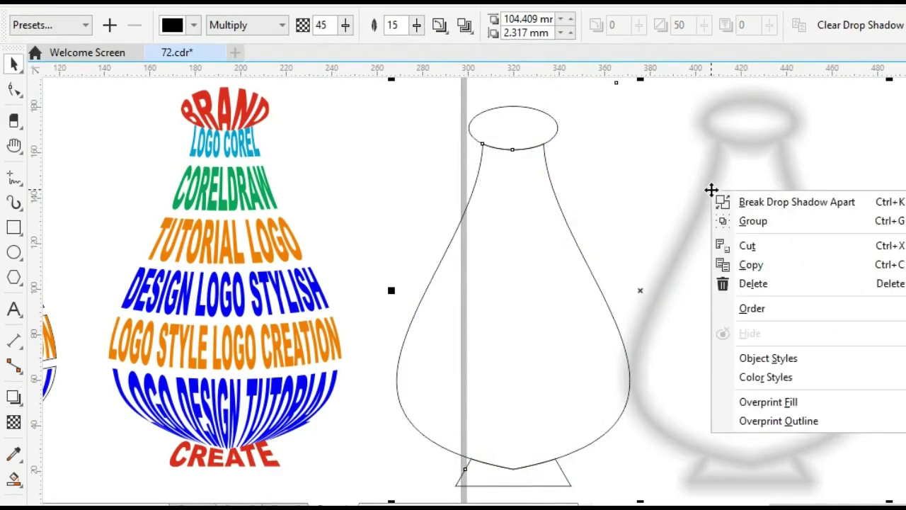
left_click(748, 206)
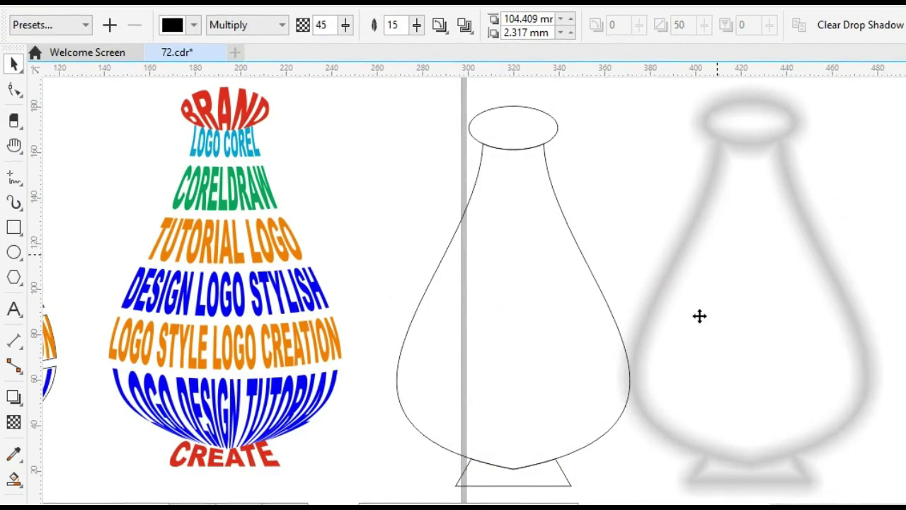
Step: Delete the plain vase outline that the shadow was separated from, keeping only the shadow
left_click(580, 338)
left_click(624, 341)
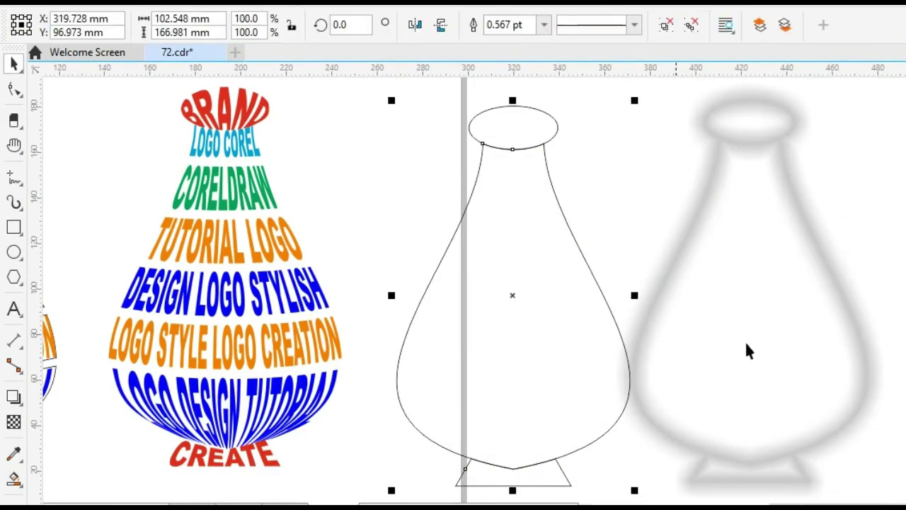
left_click(748, 350)
left_click(617, 425)
key("Delete")
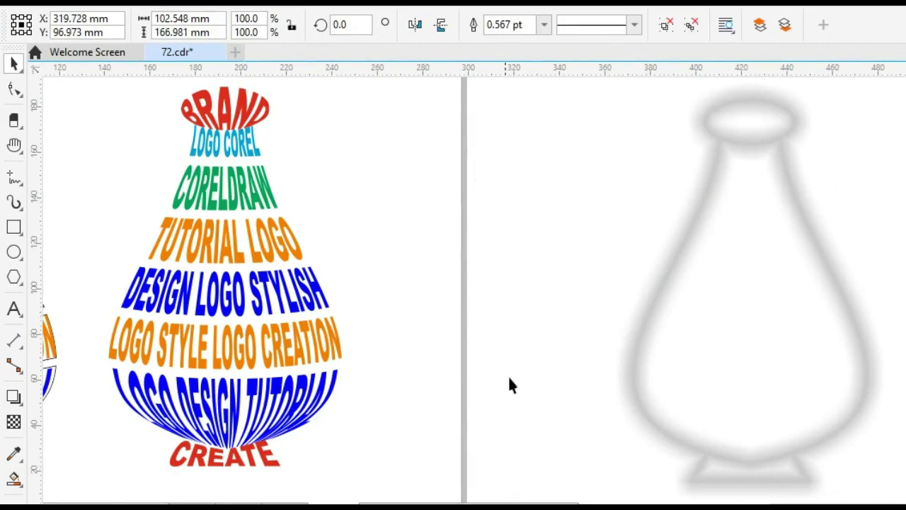
Step: Move the detached vase shadow about 43 mm closer to the outline-free logo
left_click(775, 321)
left_click_drag(776, 321, 677, 319)
left_click(399, 390)
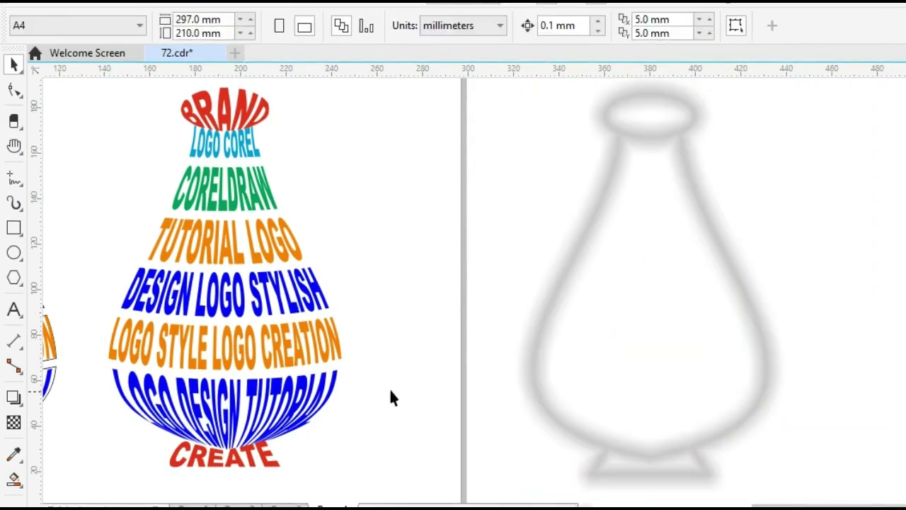
Step: Group all text lines of the outline-free logo, then try moving the group and undo that move
key("z")
right_click(359, 366)
key("space")
key("space")
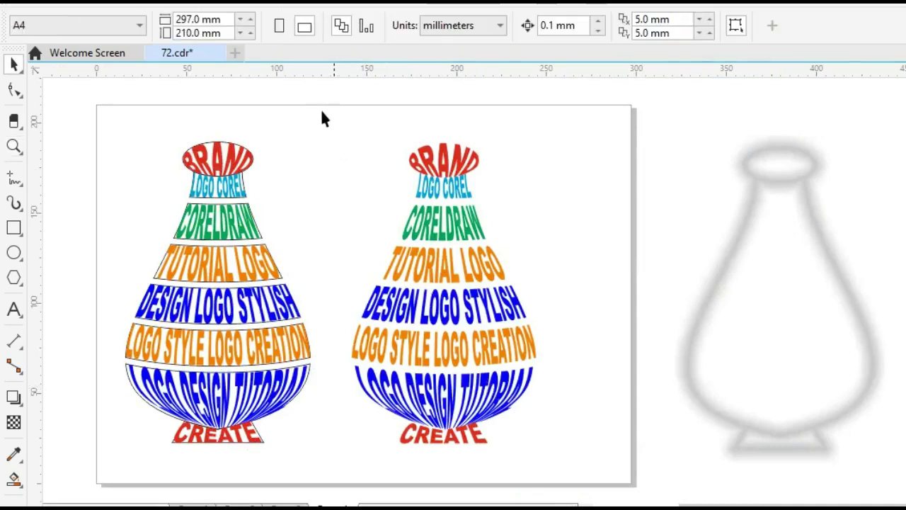
left_click_drag(292, 104, 606, 478)
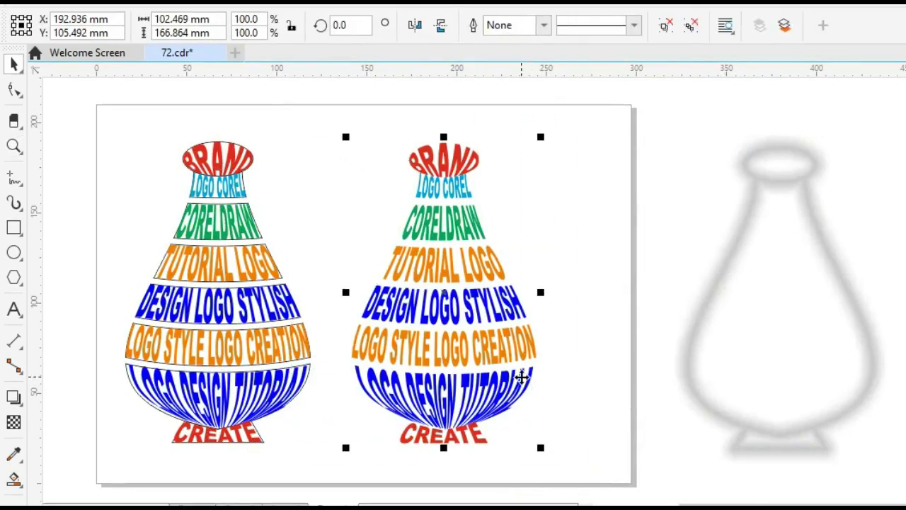
left_click(555, 414)
left_click(485, 349)
left_click_drag(485, 349, 532, 370)
key("ctrl+z")
Step: Align the vase shadow's centre horizontally and vertically with the outline-free text logo, so it sits around the lettering
left_click(717, 373)
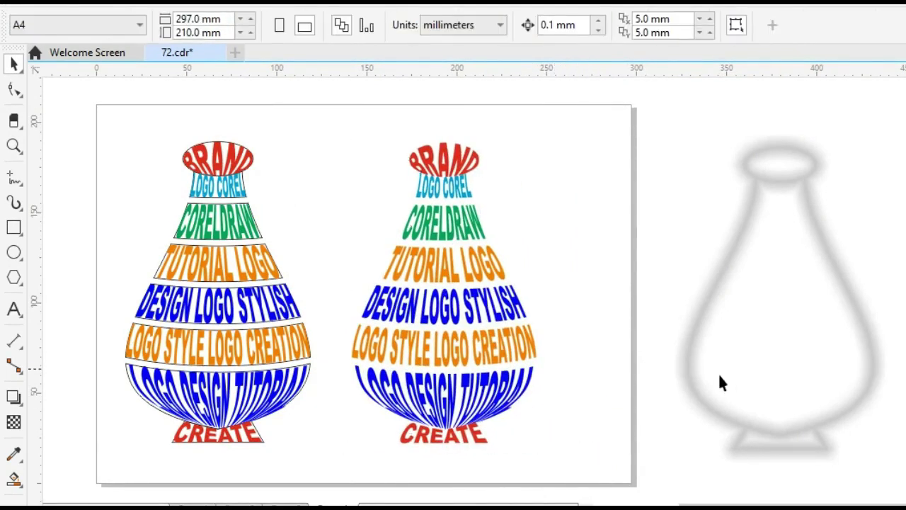
left_click(673, 413)
left_click(479, 336, "shift")
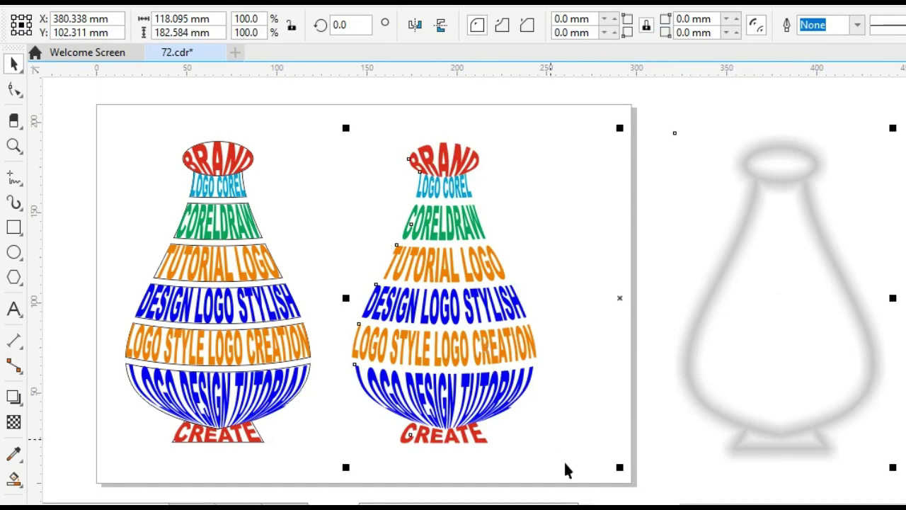
key("c")
key("e")
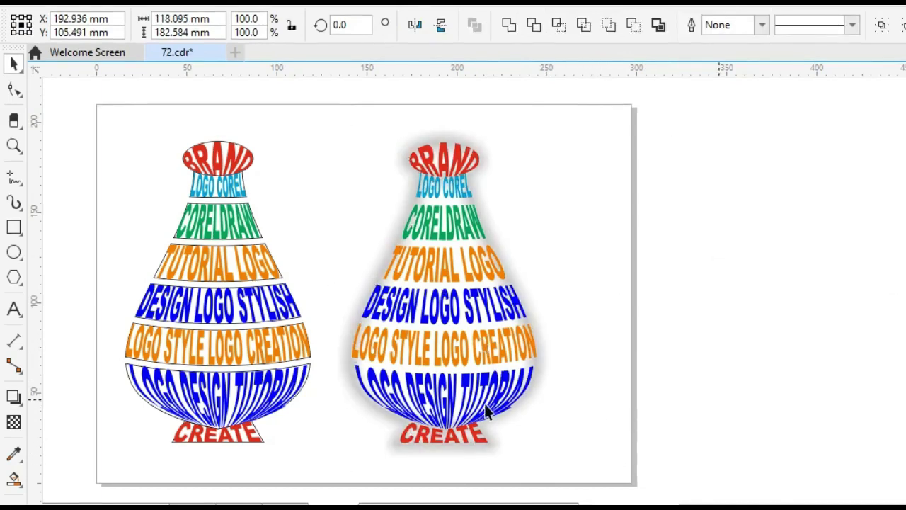
key("Escape")
Step: Hide the page border and preview both finished vase logos full screen
key("h")
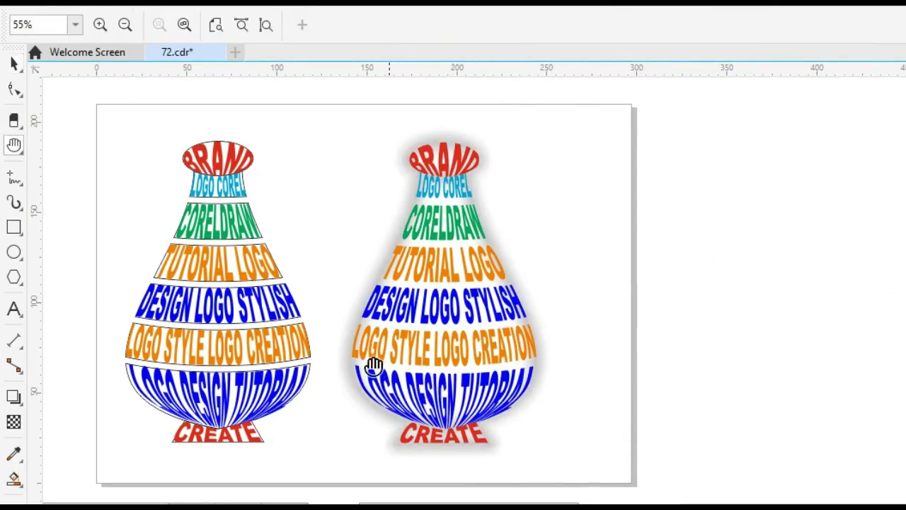
left_click_drag(354, 347, 471, 344)
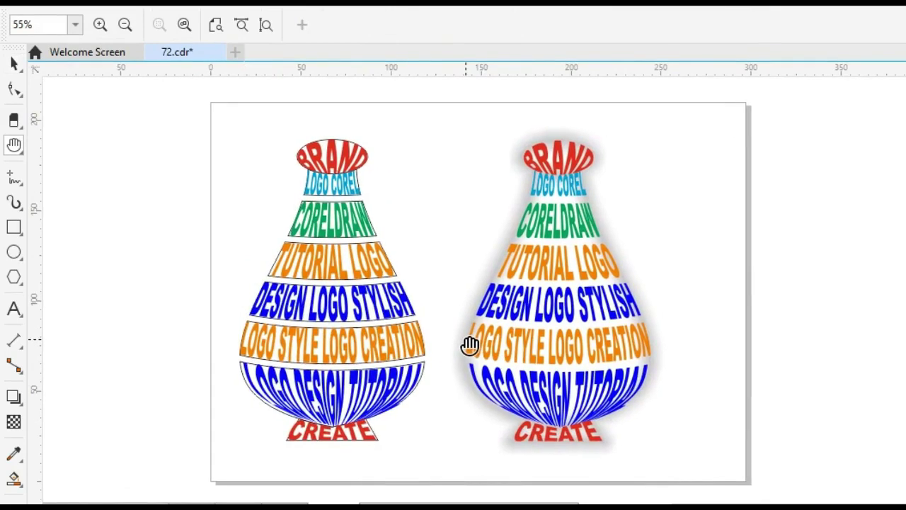
key("space")
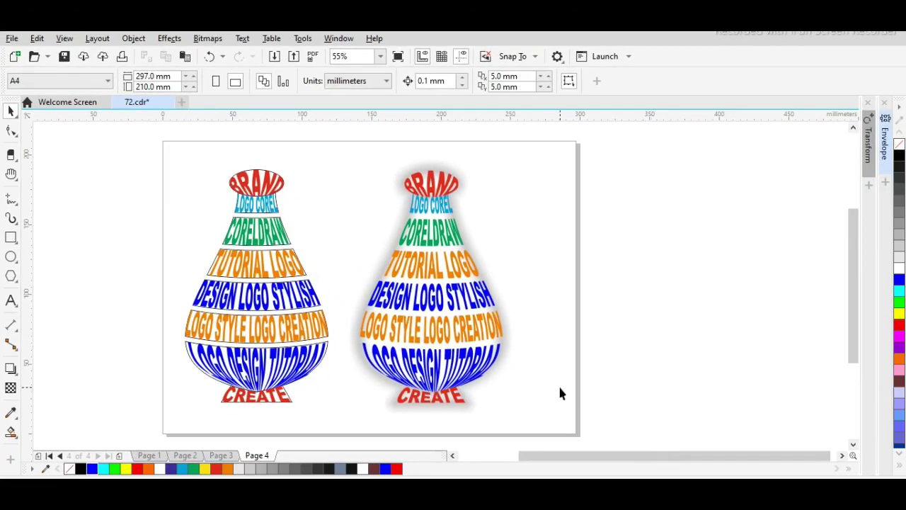
scroll(401, 286, "up", 1)
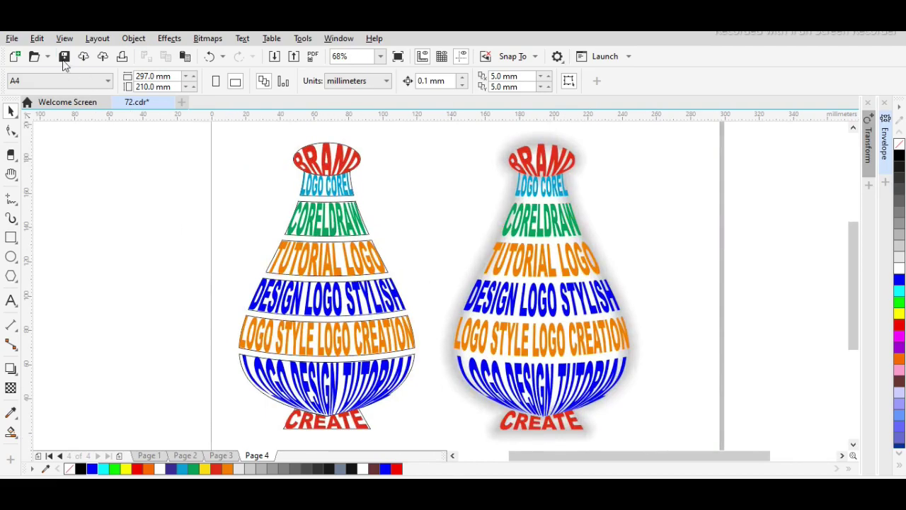
left_click(64, 39)
mouse_move(93, 264)
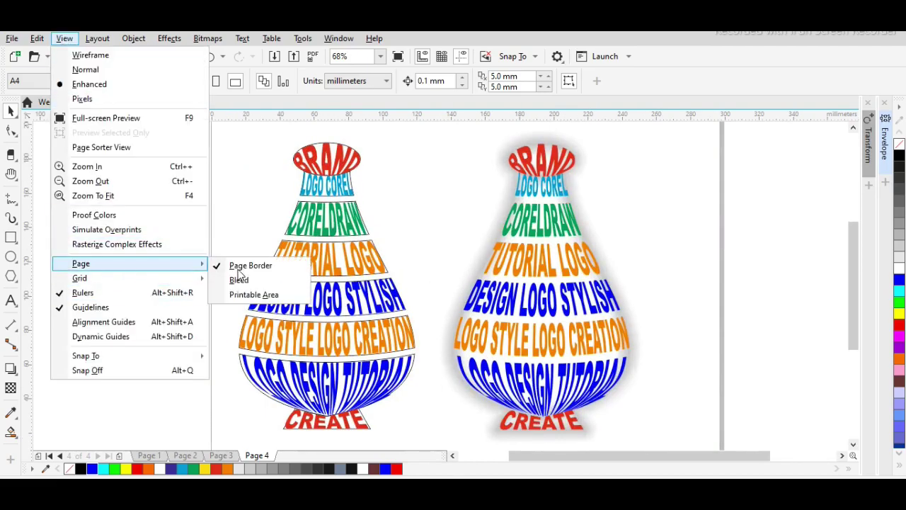
left_click(245, 266)
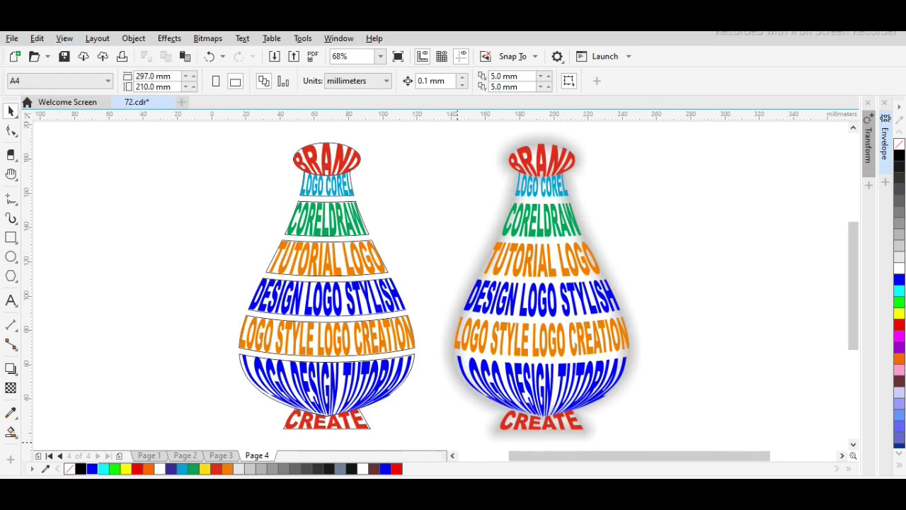
key("F9")
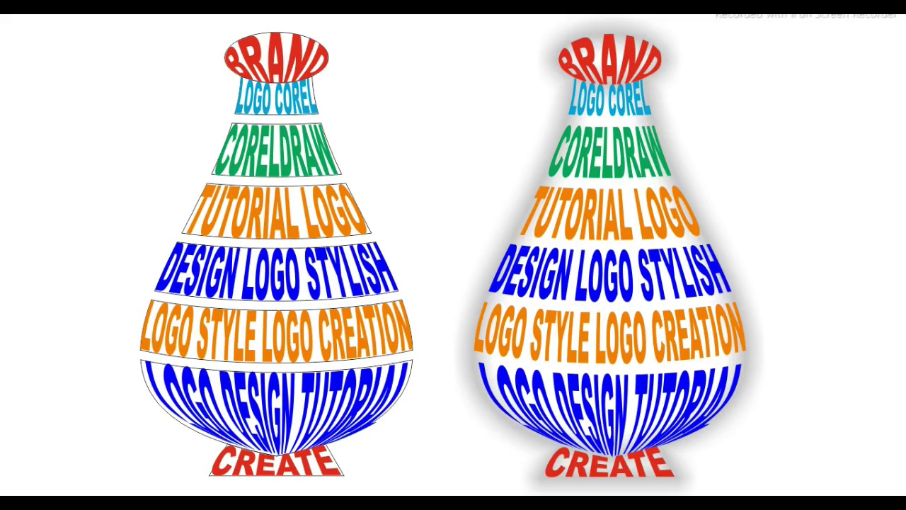